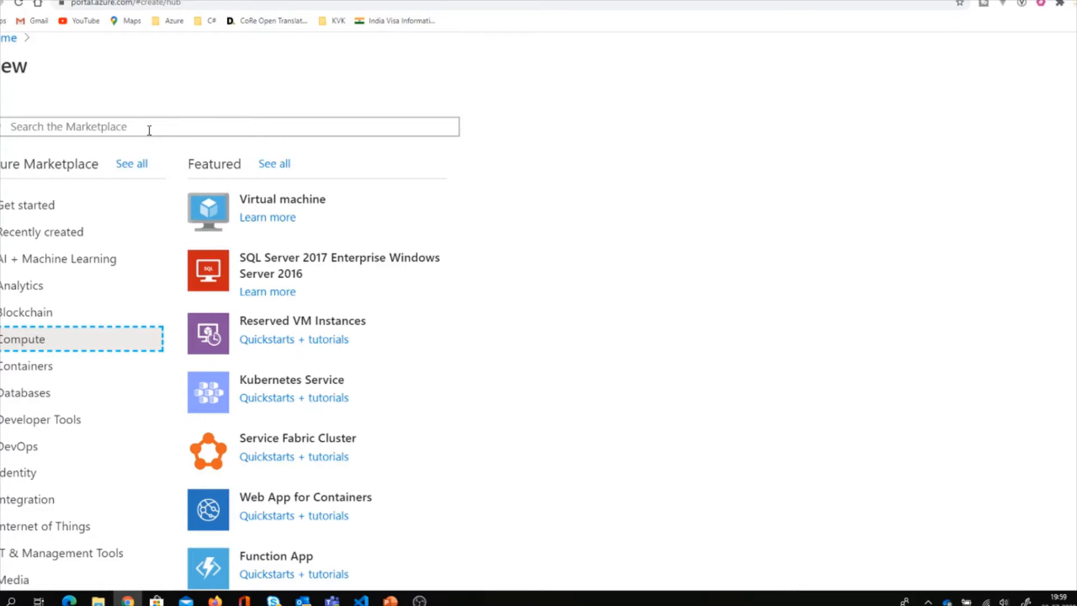
Open the Create a virtual machine Basics form, defaulting to Ubuntu Server 18.04 LTS in East US.
left_click(289, 200)
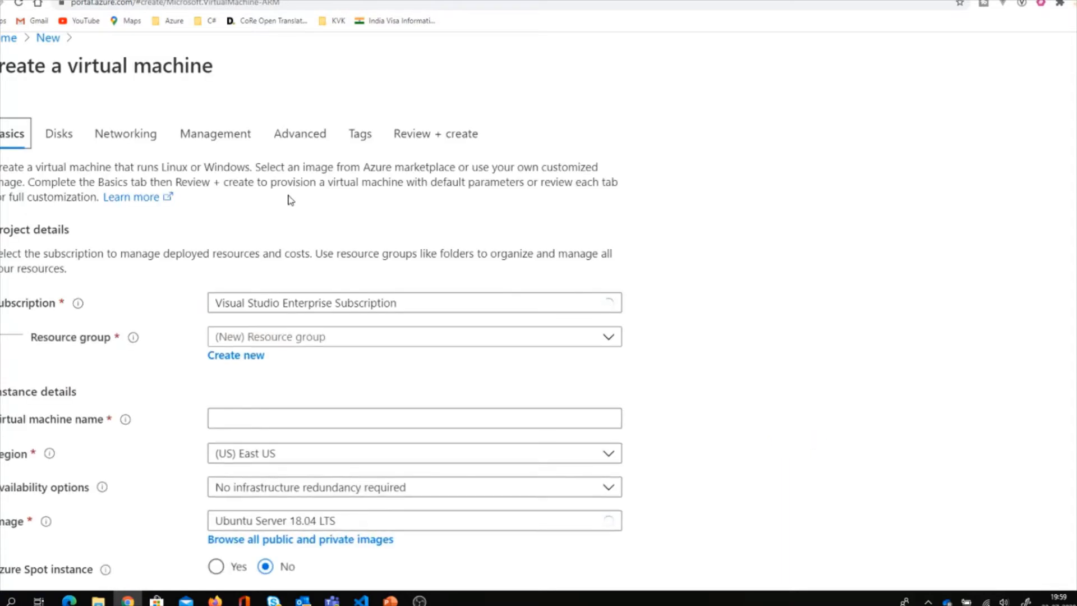
scroll(290, 201, "up", 4)
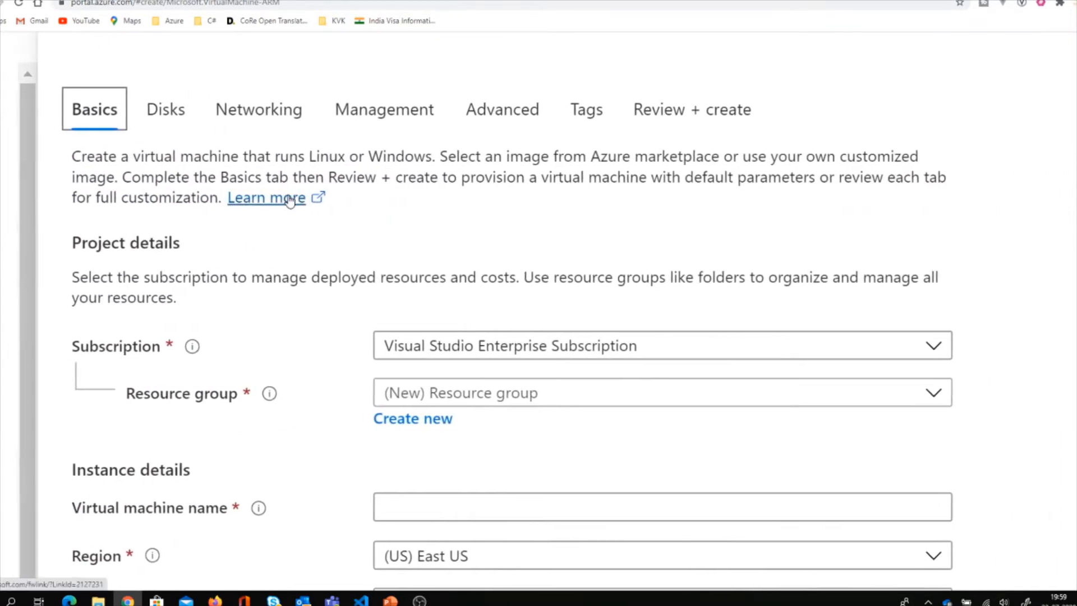
scroll(289, 200, "down", 1)
scroll(289, 201, "up", 1)
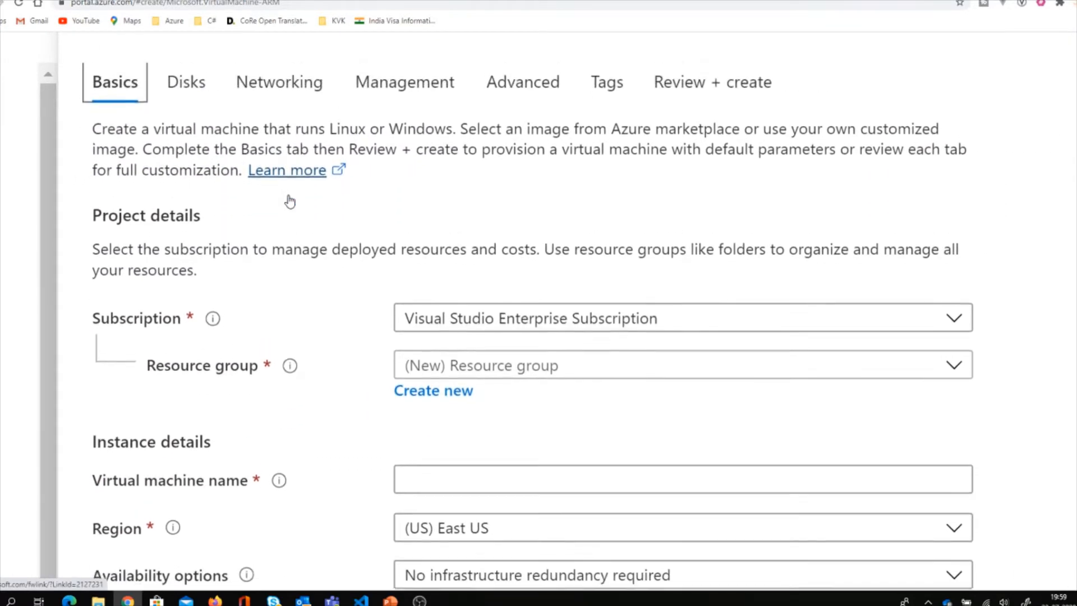
scroll(289, 201, "down", 4)
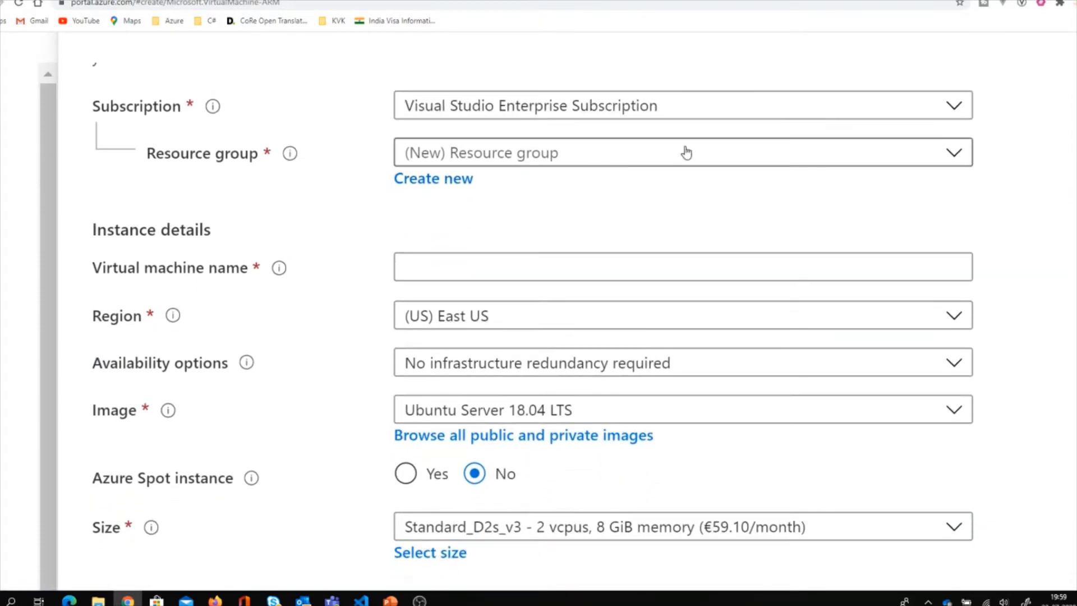
Create a new resource group named az-204 and set it on the VM form.
left_click(688, 155)
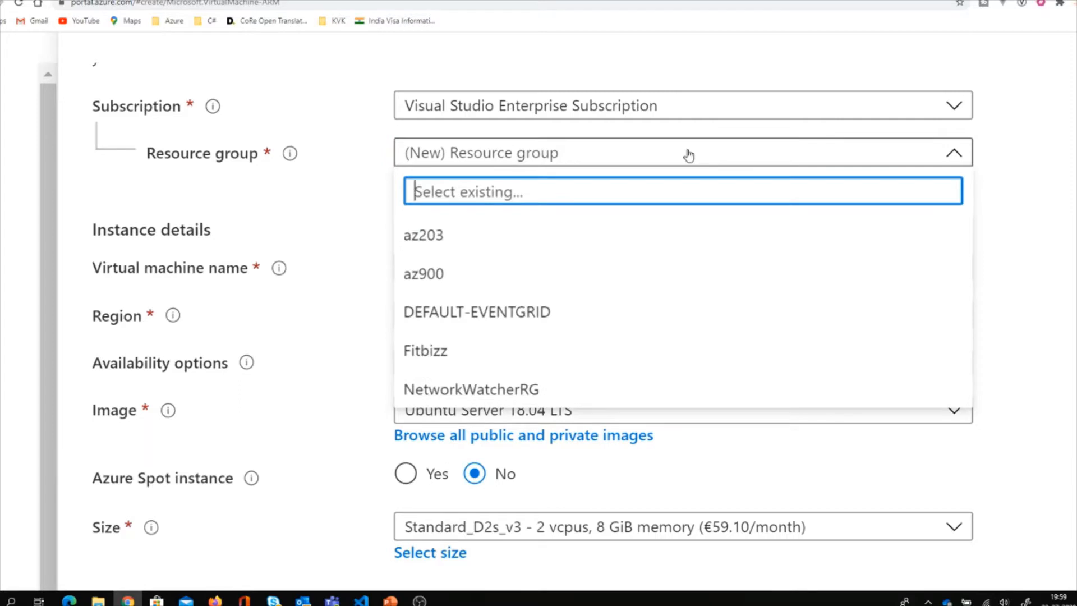
left_click(689, 154)
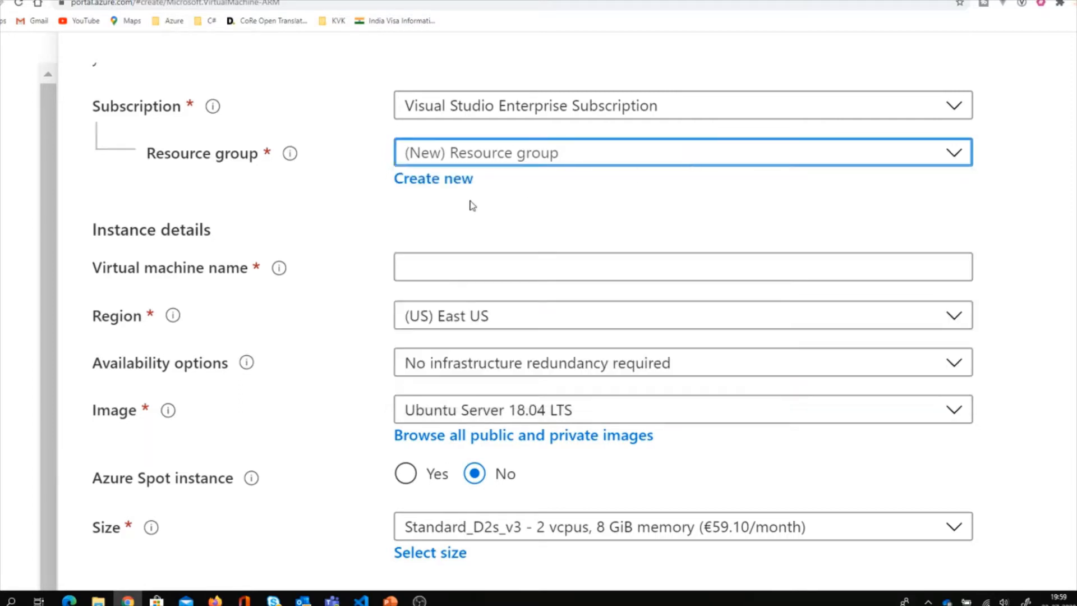
left_click(435, 178)
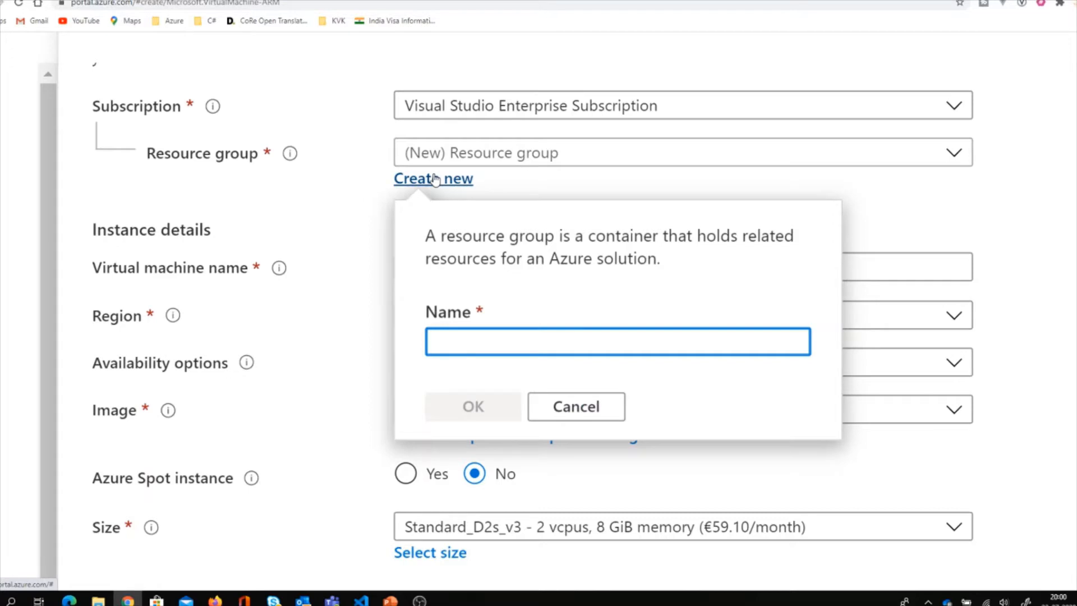
type("az-2")
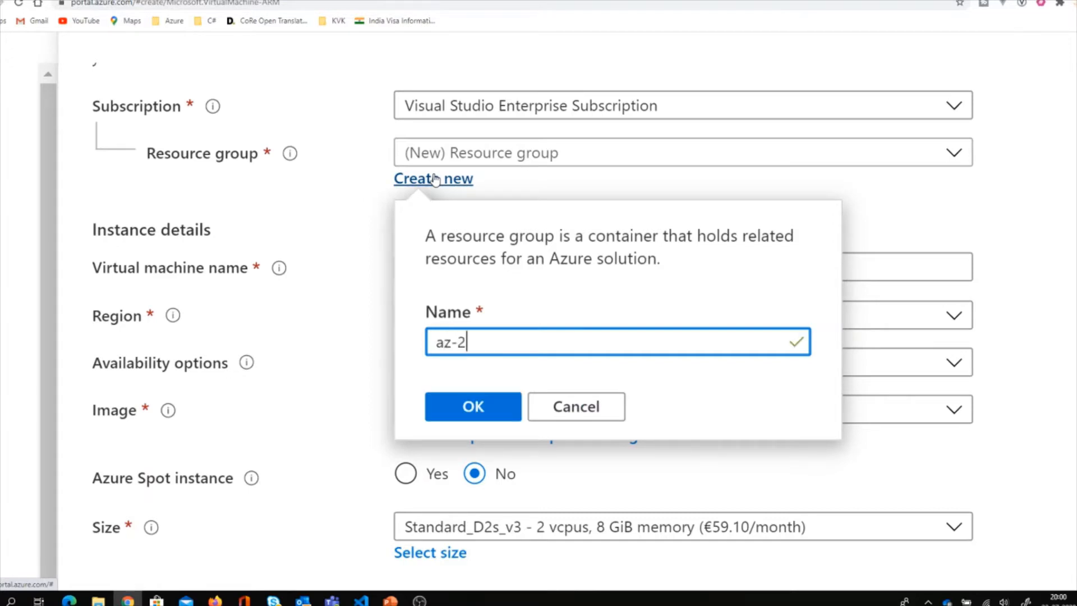
type("04")
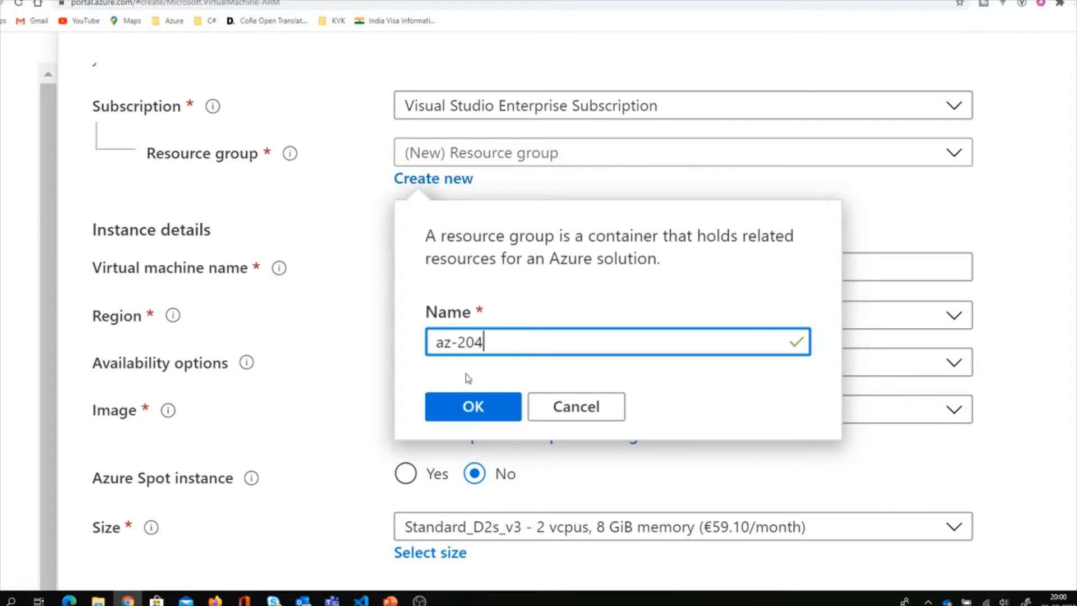
left_click(479, 406)
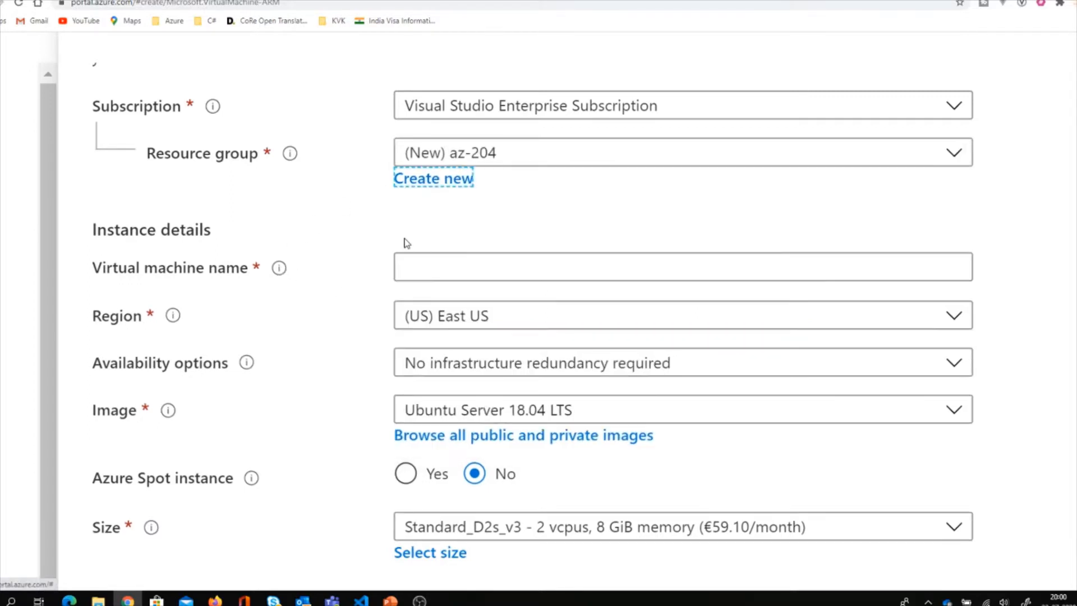
left_click(458, 259)
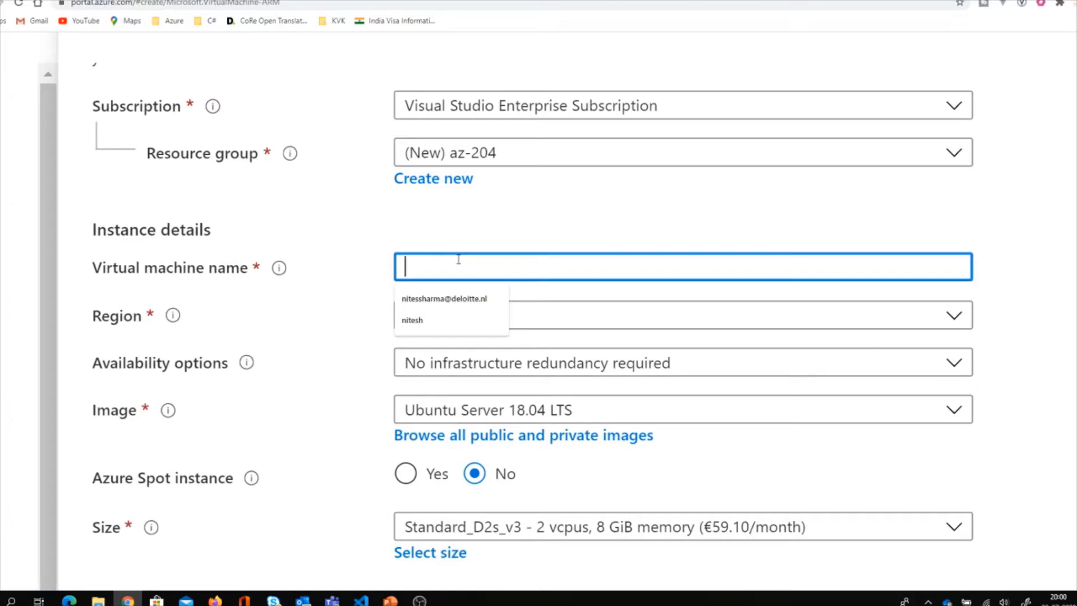
Enter vmaz204 as the virtual machine name.
left_click(492, 182)
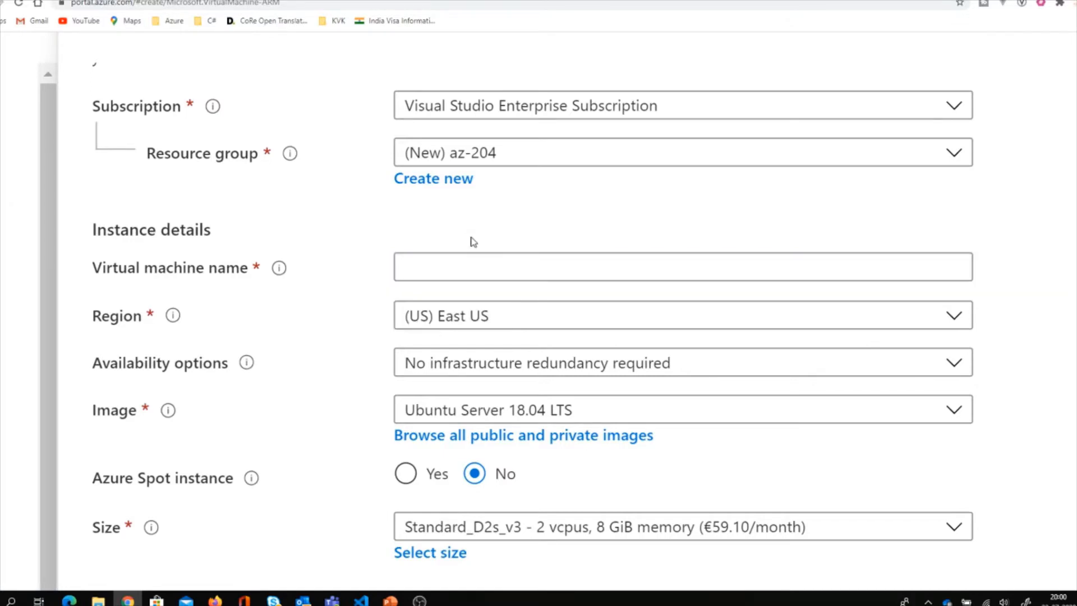
left_click(468, 269)
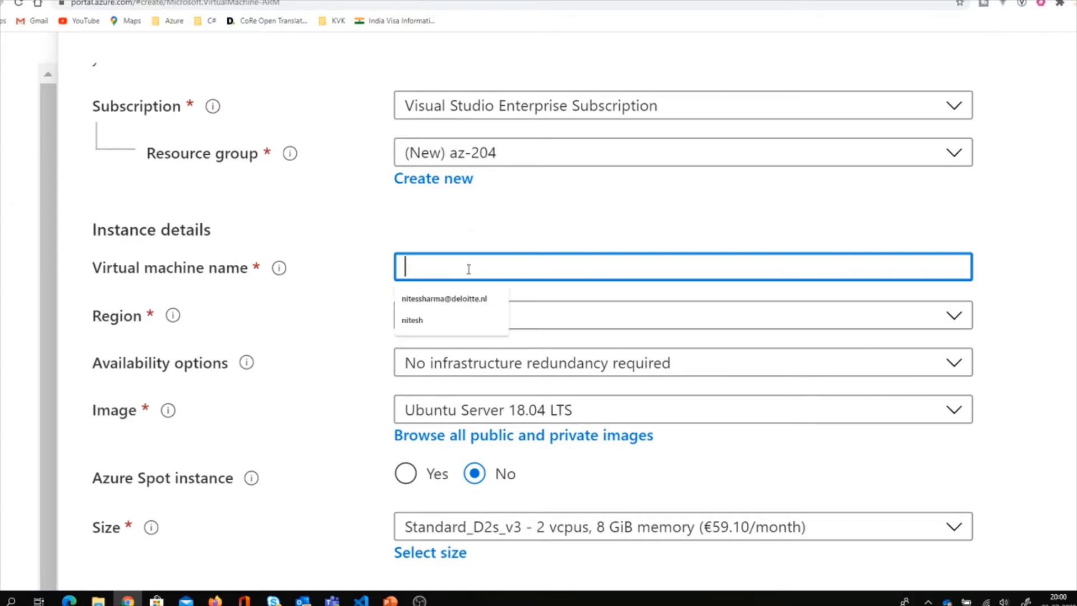
type("vm")
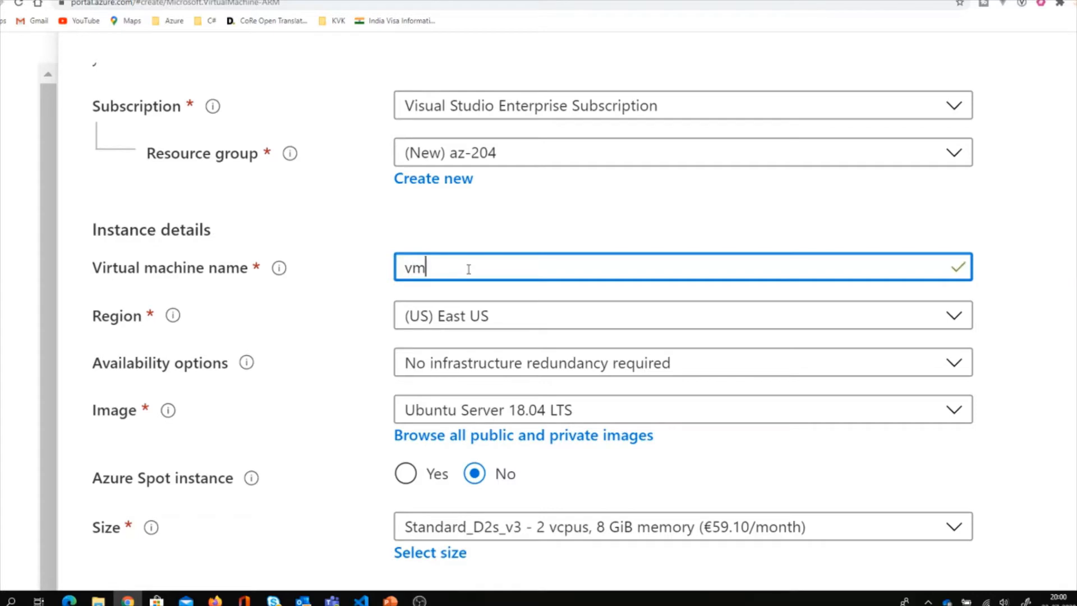
type("az204")
scroll(326, 319, "down", 1)
scroll(326, 318, "down", 1)
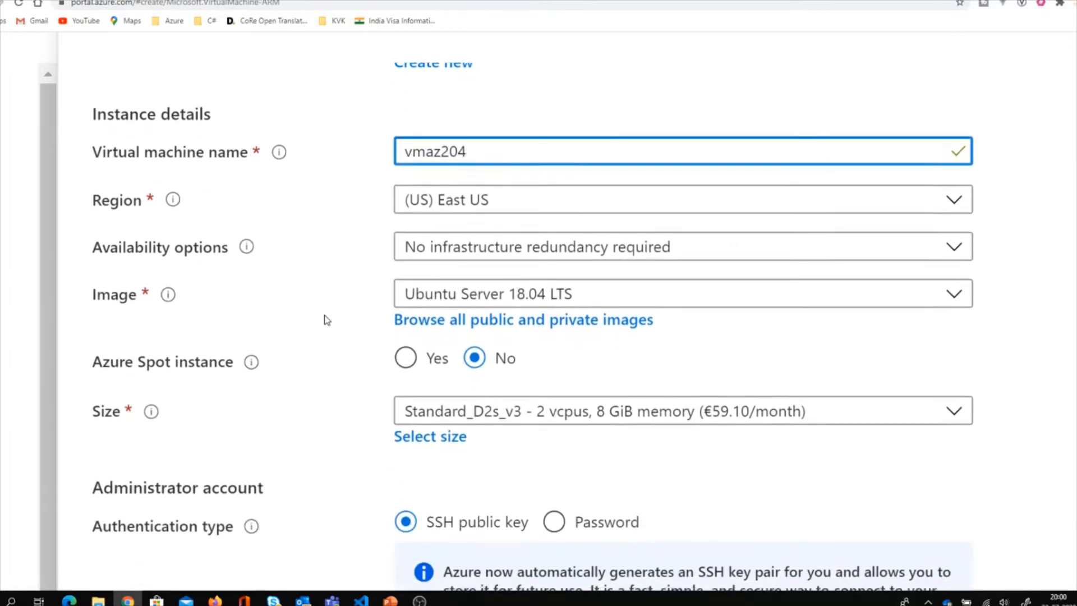
scroll(326, 318, "up", 1)
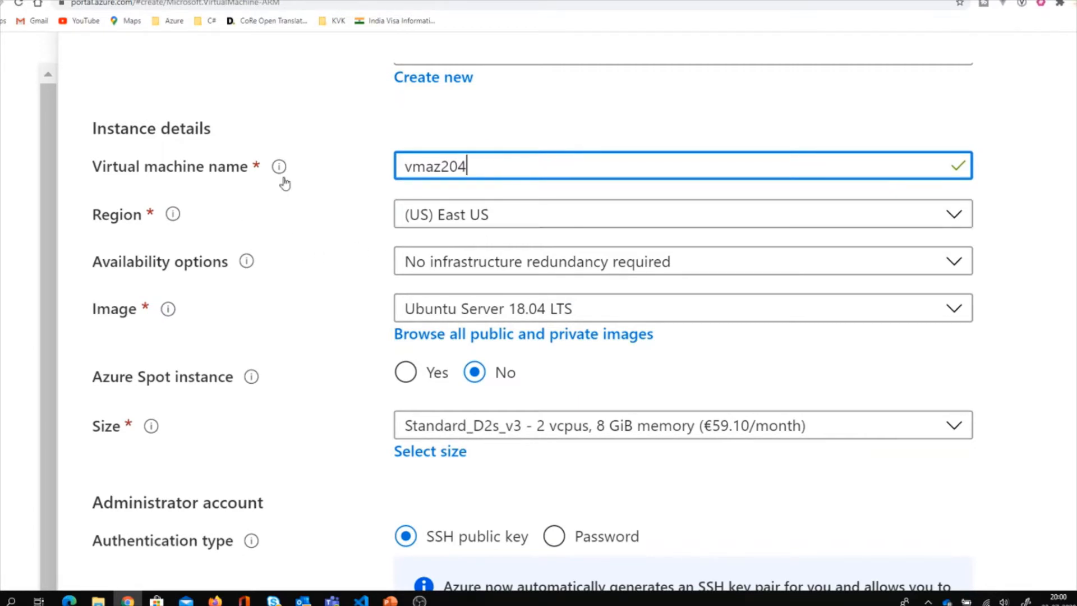
mouse_move(283, 176)
scroll(282, 176, "up", 1)
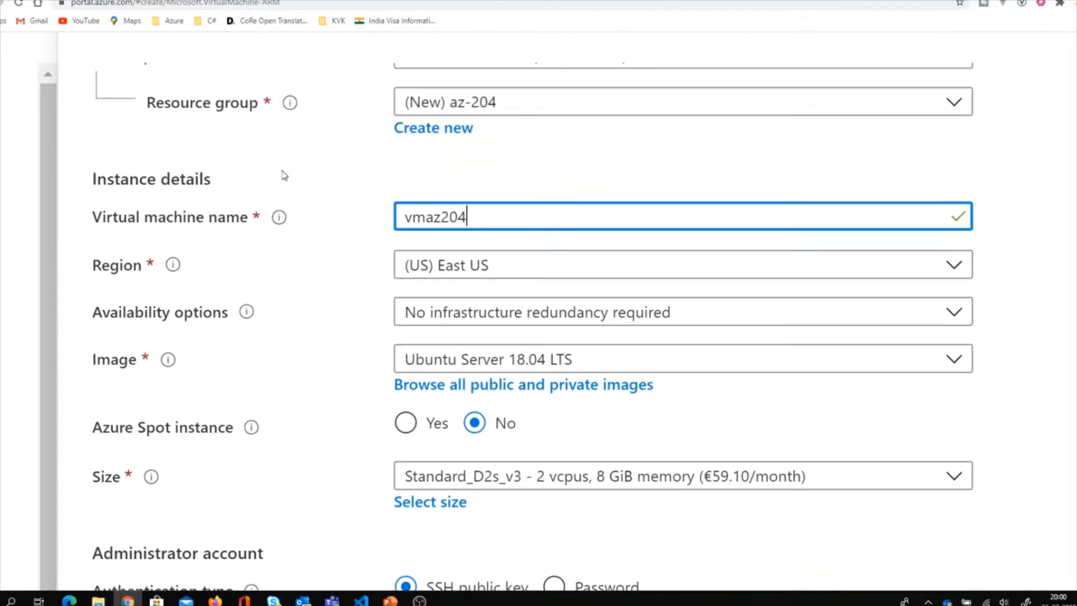
mouse_move(282, 219)
scroll(322, 312, "down", 1)
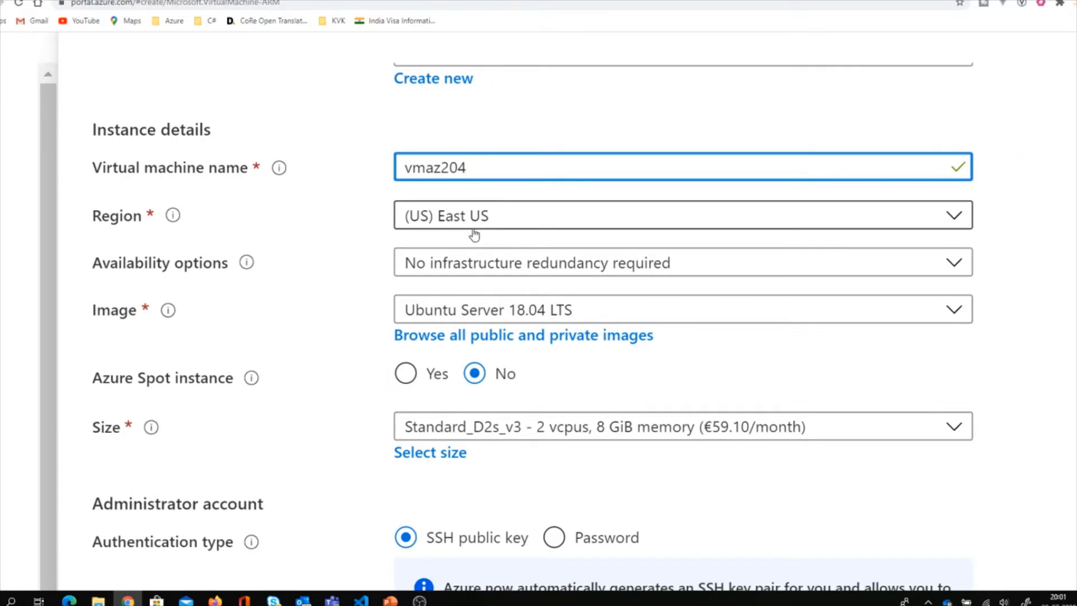
mouse_move(173, 219)
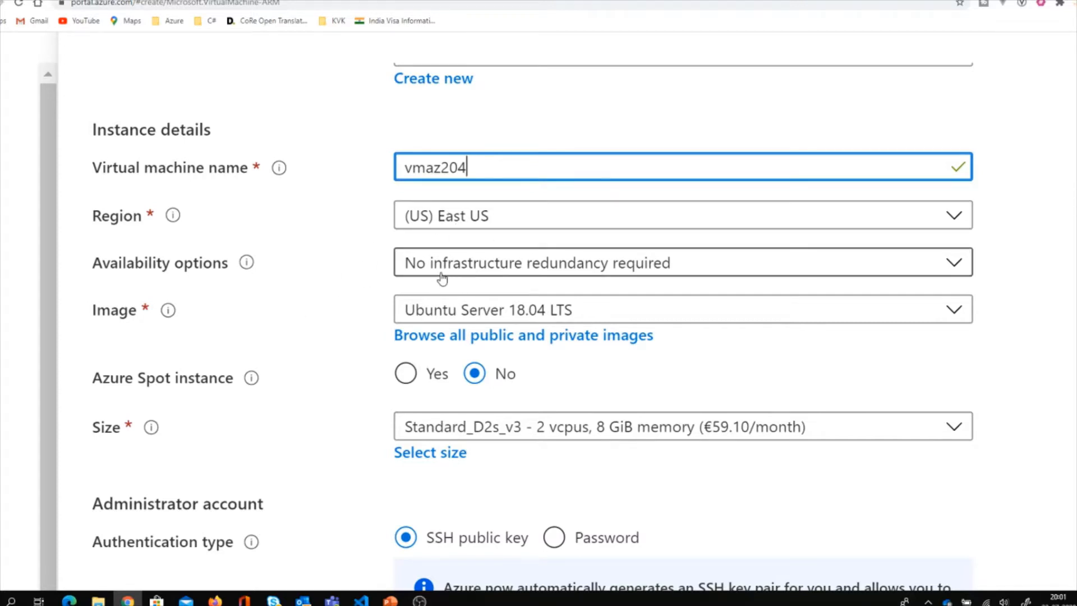
scroll(360, 355, "down", 1)
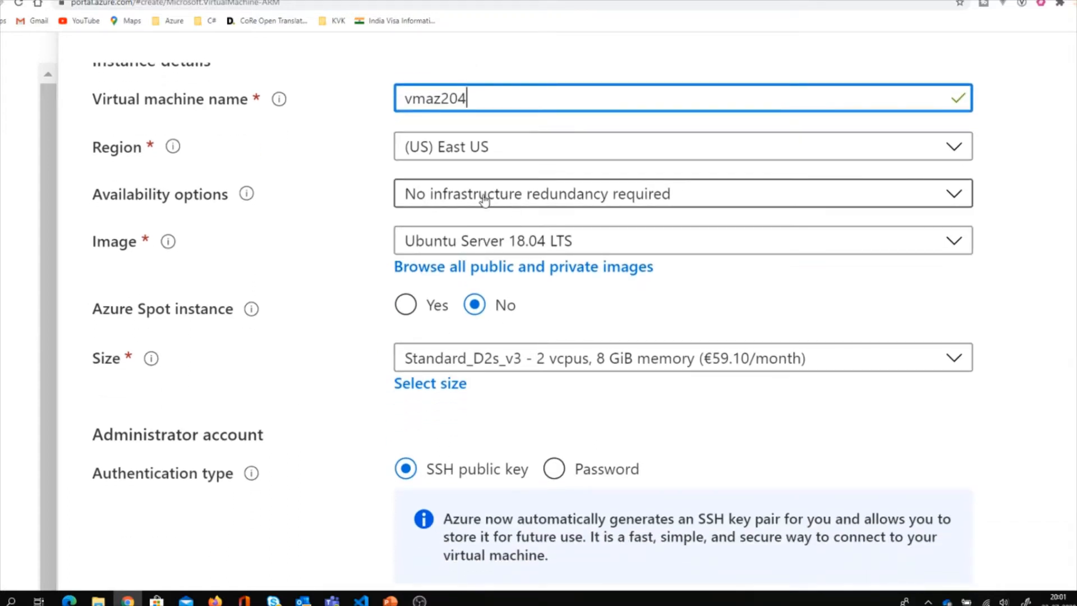
Review the Availability options and Image lists, keeping Ubuntu Server 18.04 LTS as the image.
left_click(589, 203)
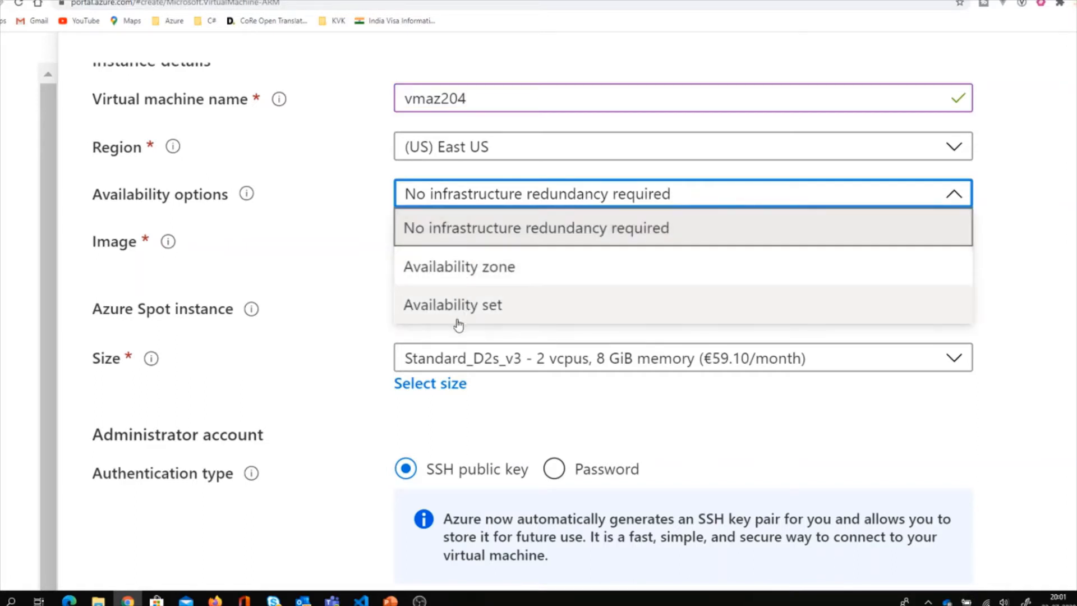
left_click(335, 273)
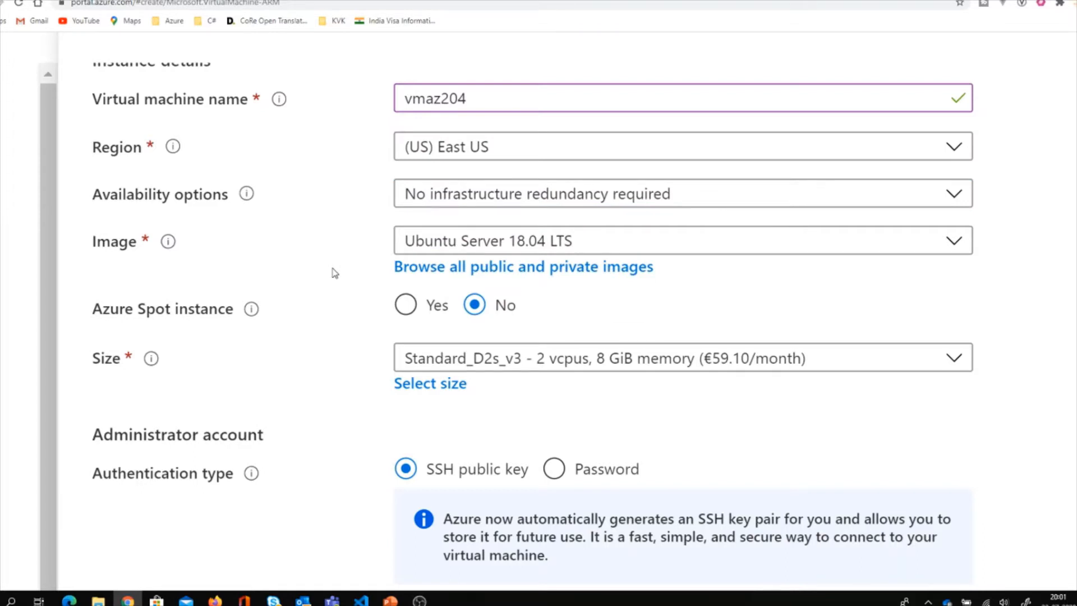
left_click(444, 243)
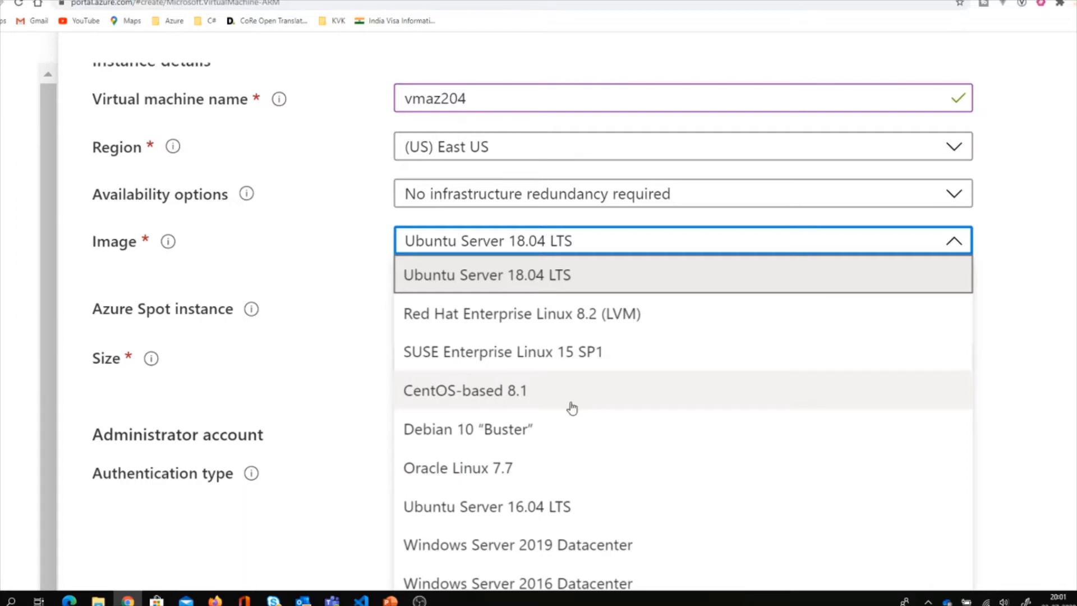
left_click(356, 361)
scroll(359, 363, "down", 2)
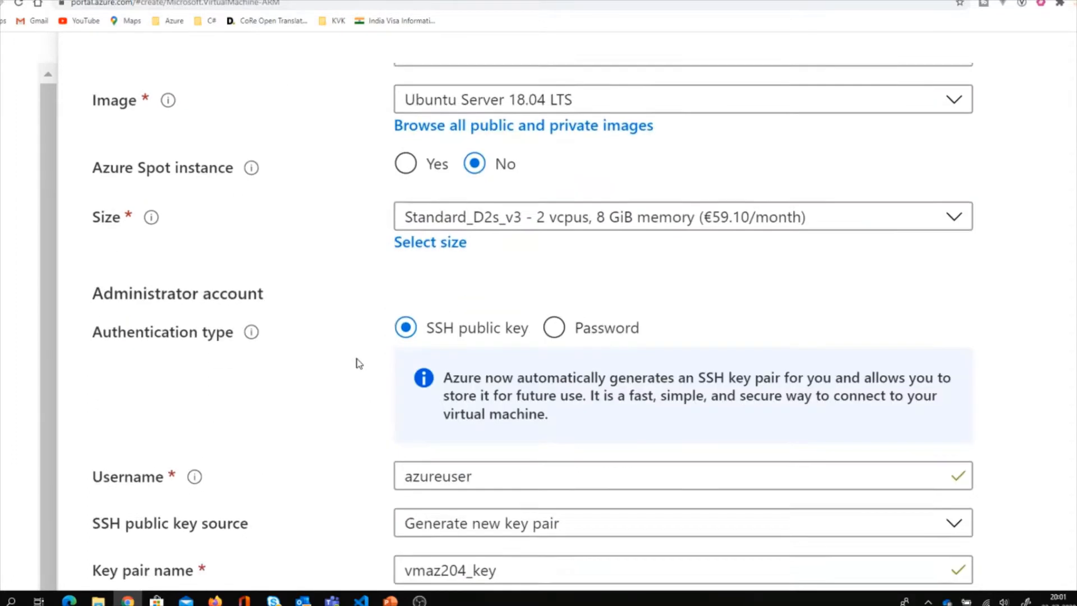
left_click(500, 68)
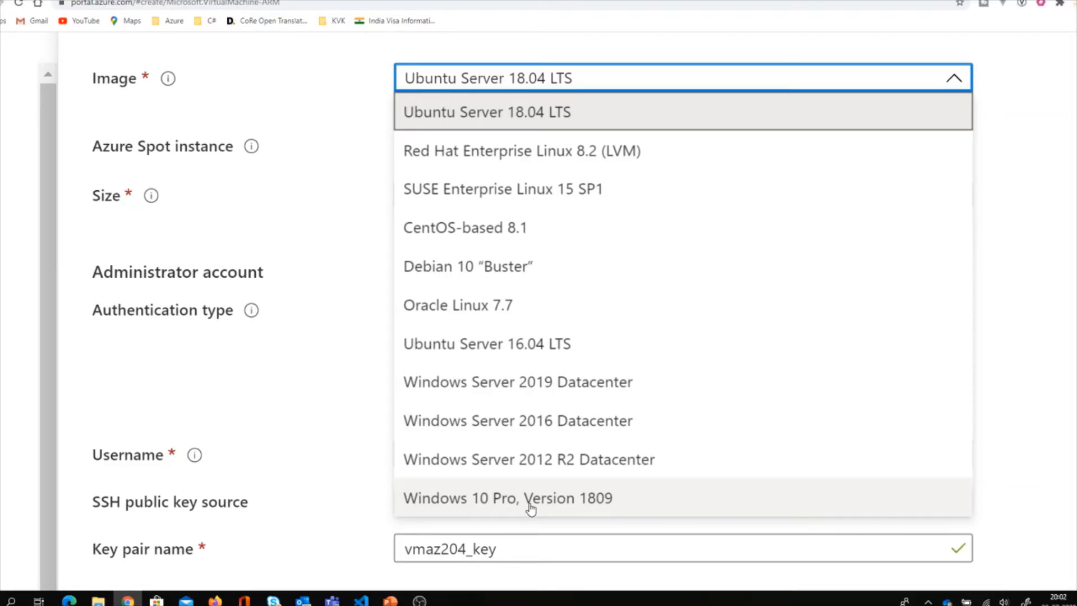
left_click(355, 274)
scroll(356, 273, "up", 1)
scroll(356, 275, "up", 1)
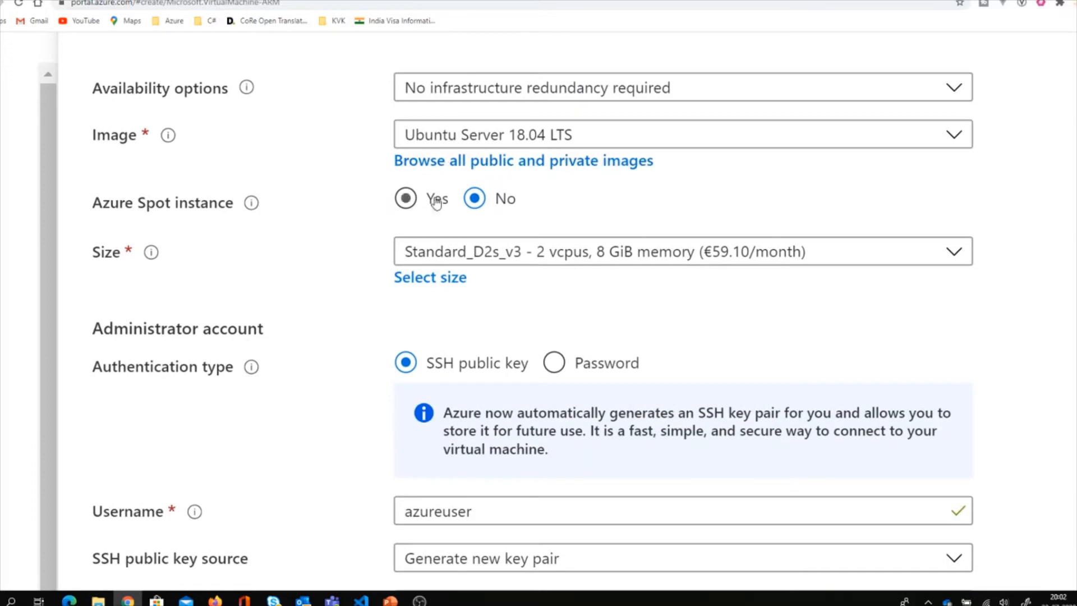
scroll(367, 275, "up", 1)
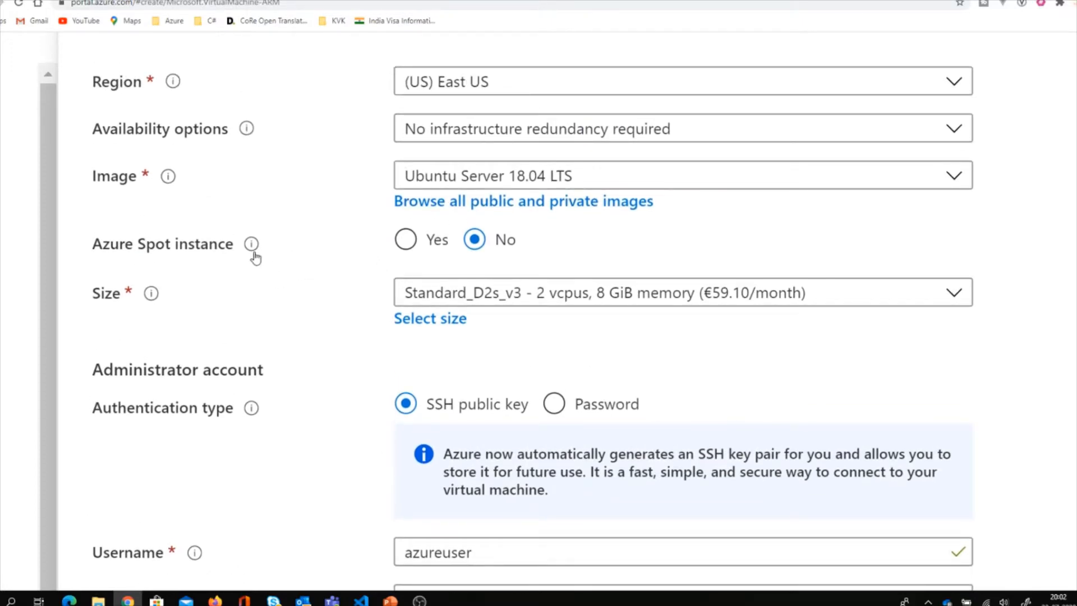
mouse_move(252, 252)
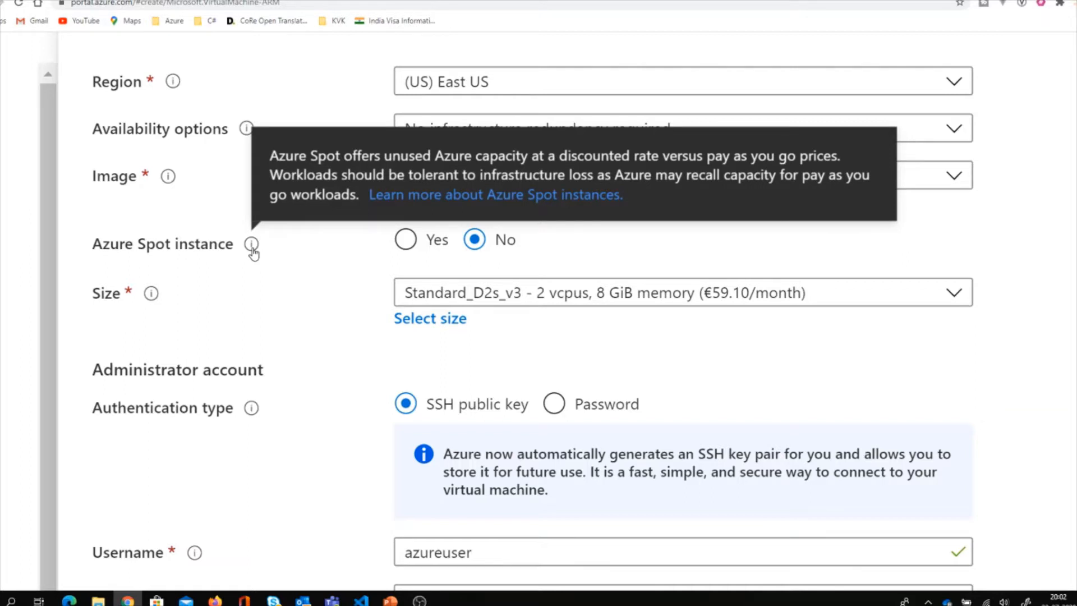
scroll(307, 336, "down", 1)
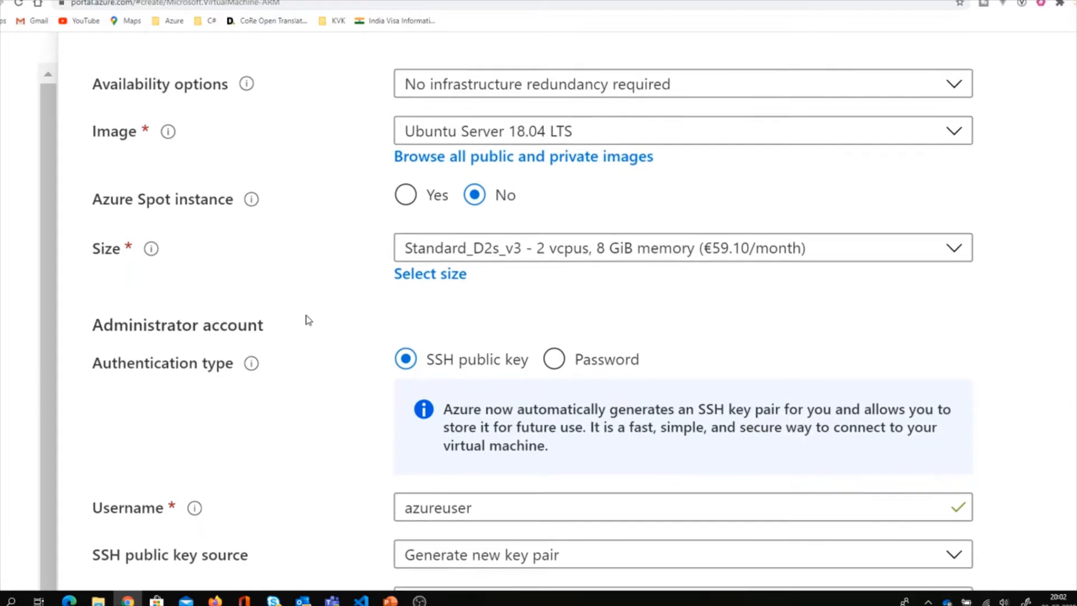
scroll(420, 308, "down", 2)
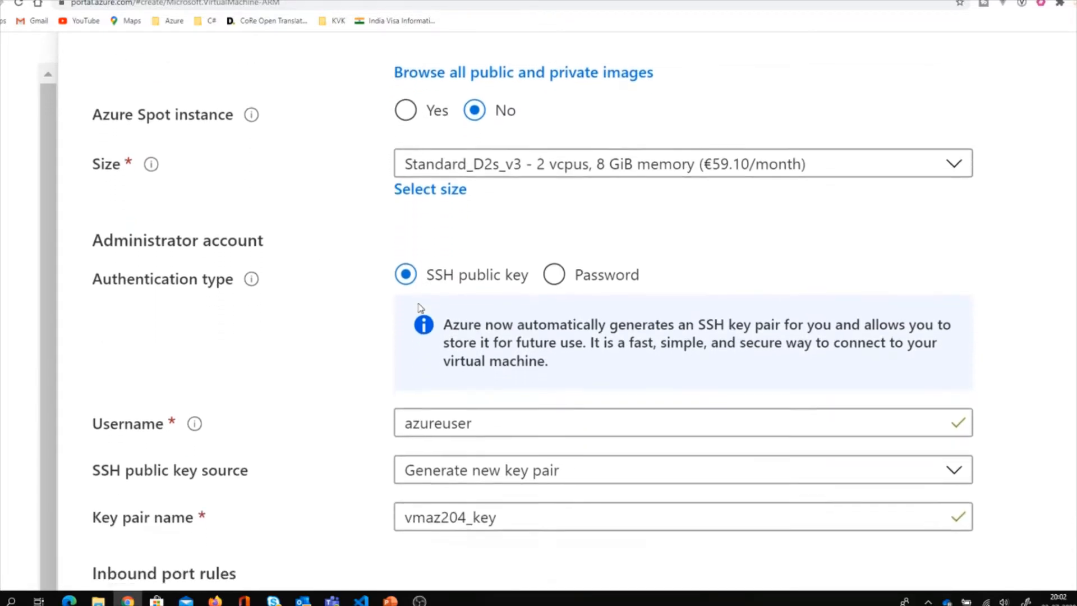
Open the full VM size list and sort it by monthly cost, cheapest first.
left_click(461, 196)
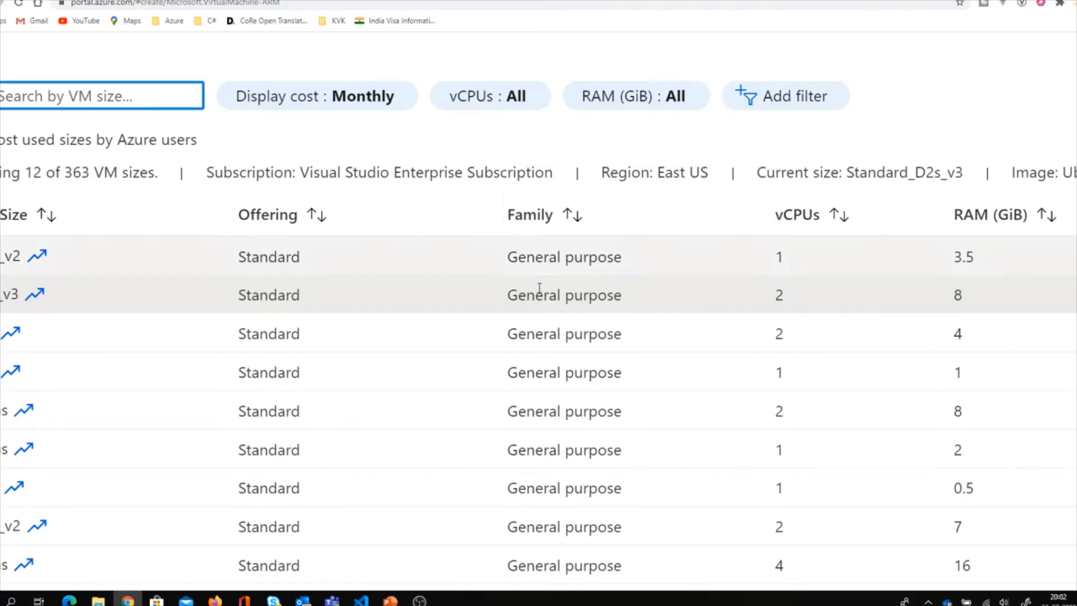
scroll(520, 302, "right", 10)
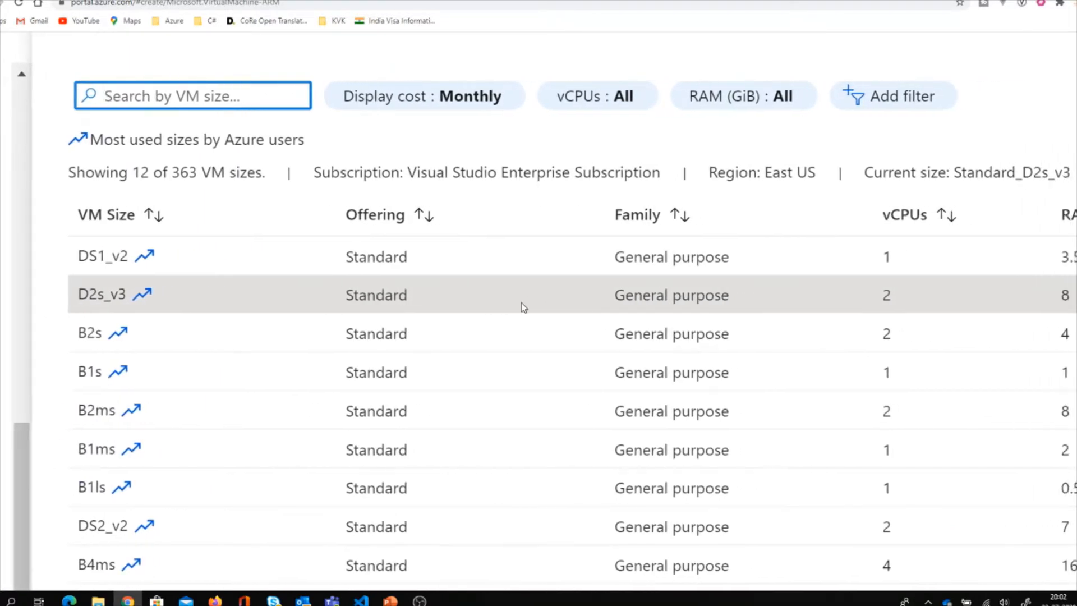
scroll(520, 302, "right", 10)
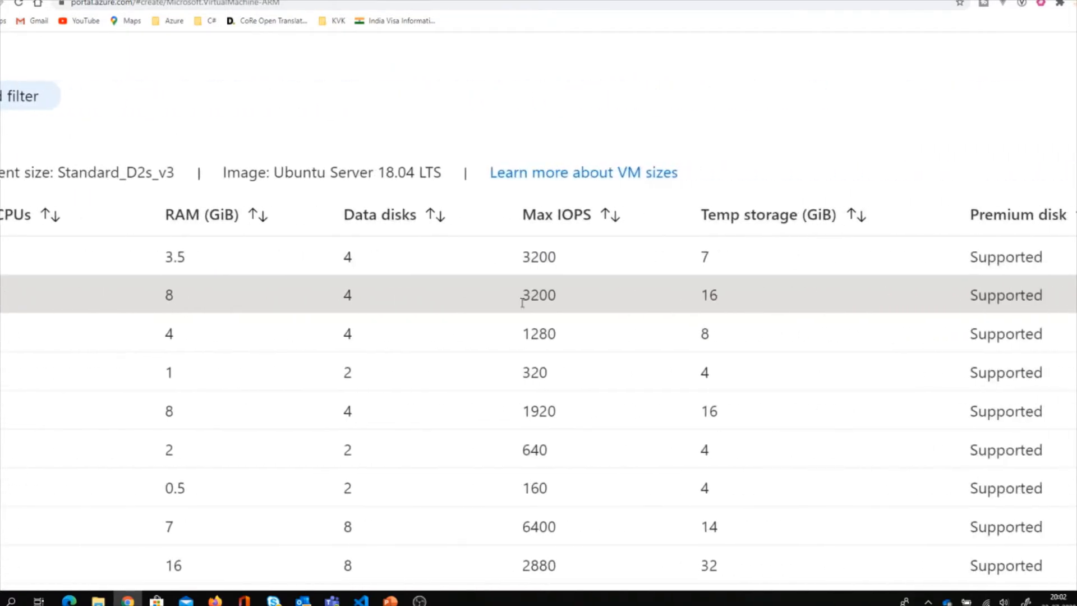
scroll(520, 302, "left", 15)
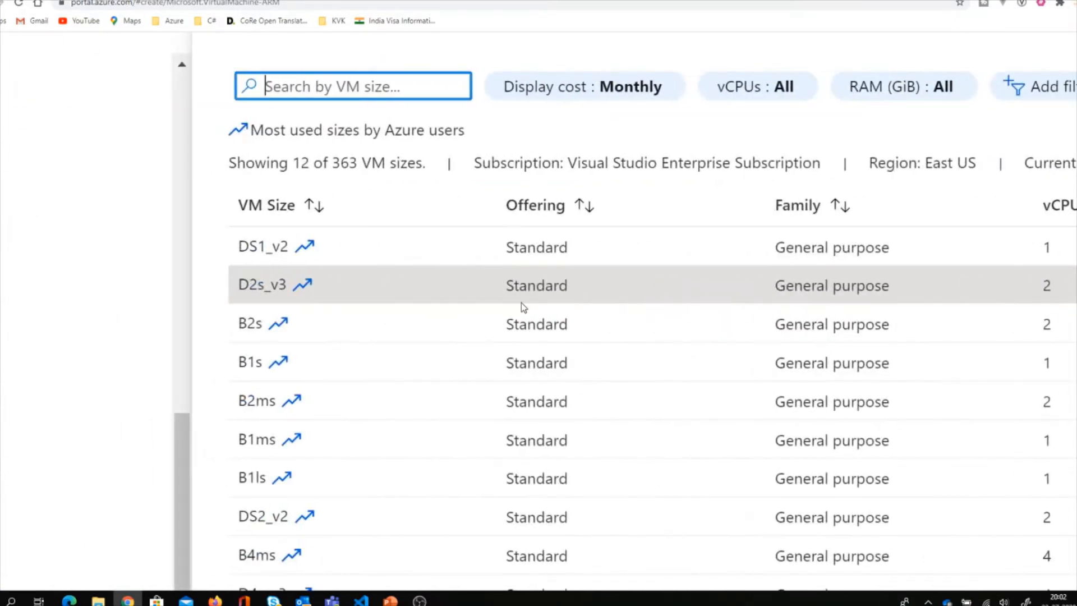
scroll(521, 305, "right", 10)
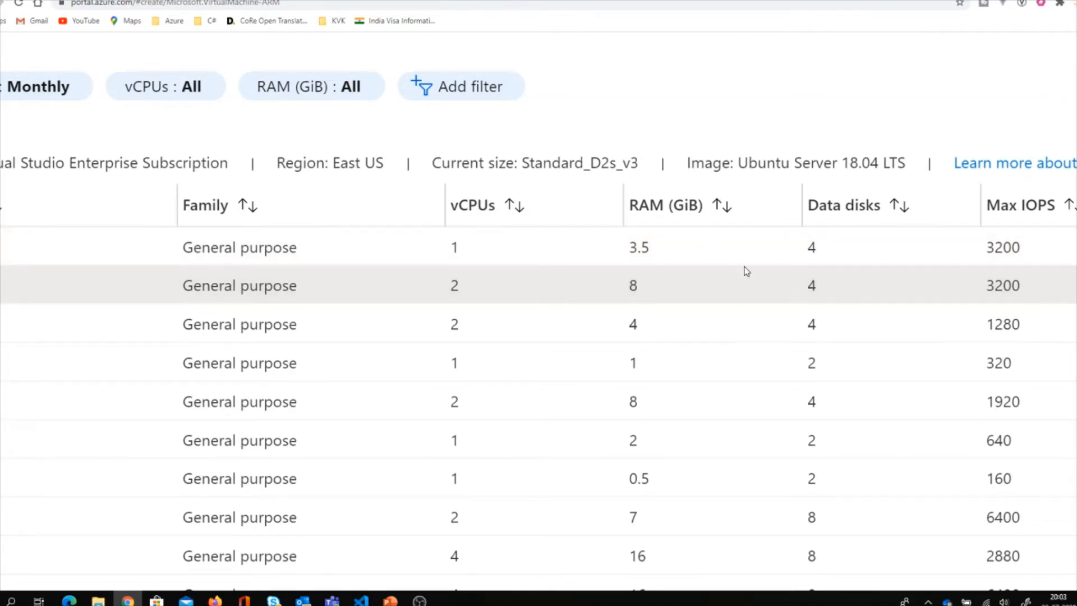
scroll(834, 283, "right", 3)
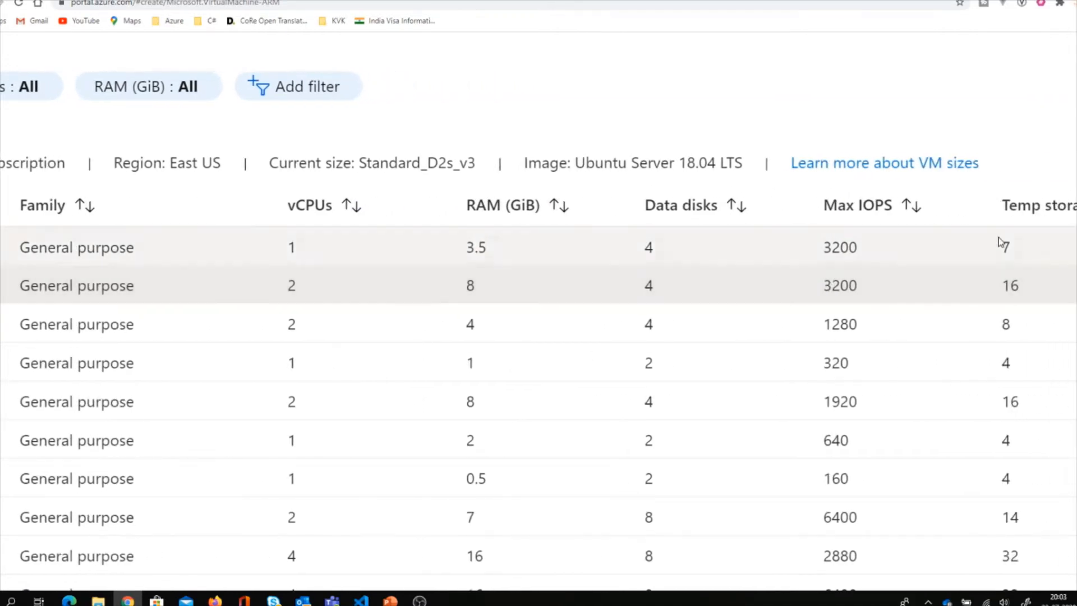
scroll(1071, 287, "right", 3)
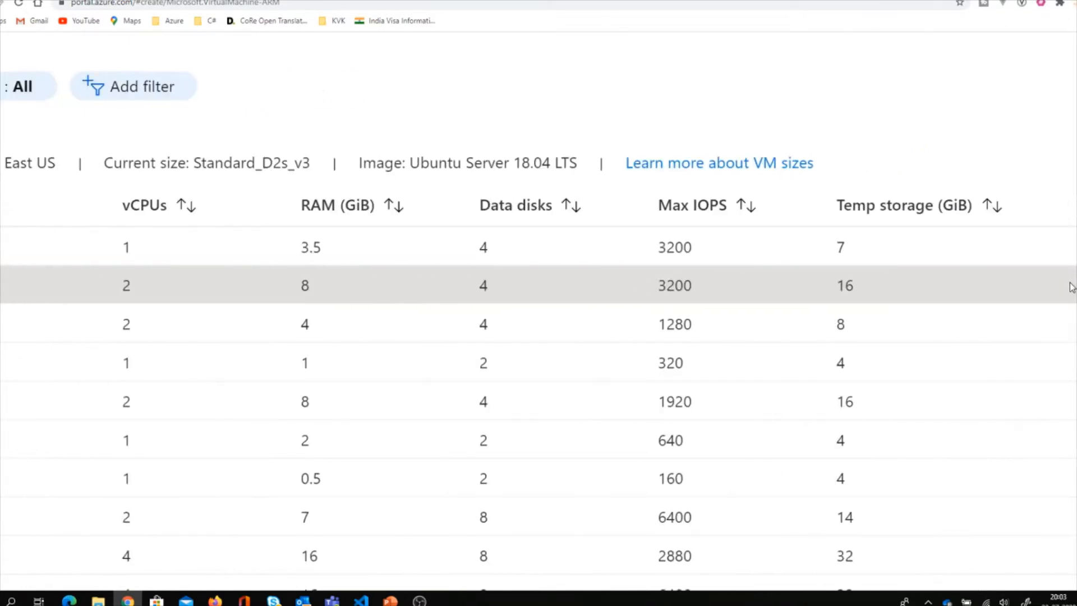
scroll(1071, 287, "right", 8)
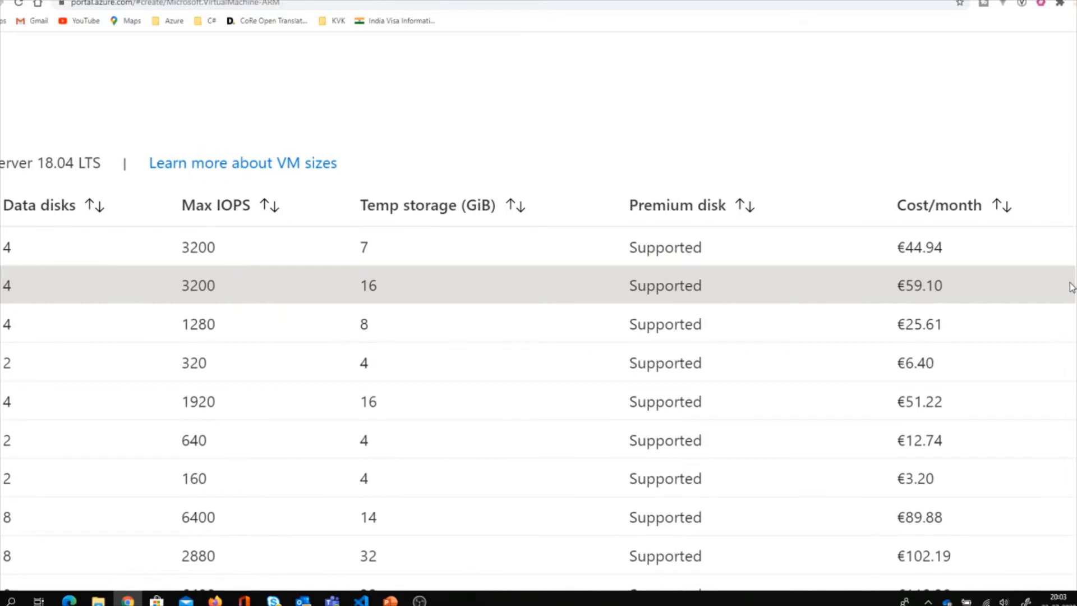
left_click(1005, 209)
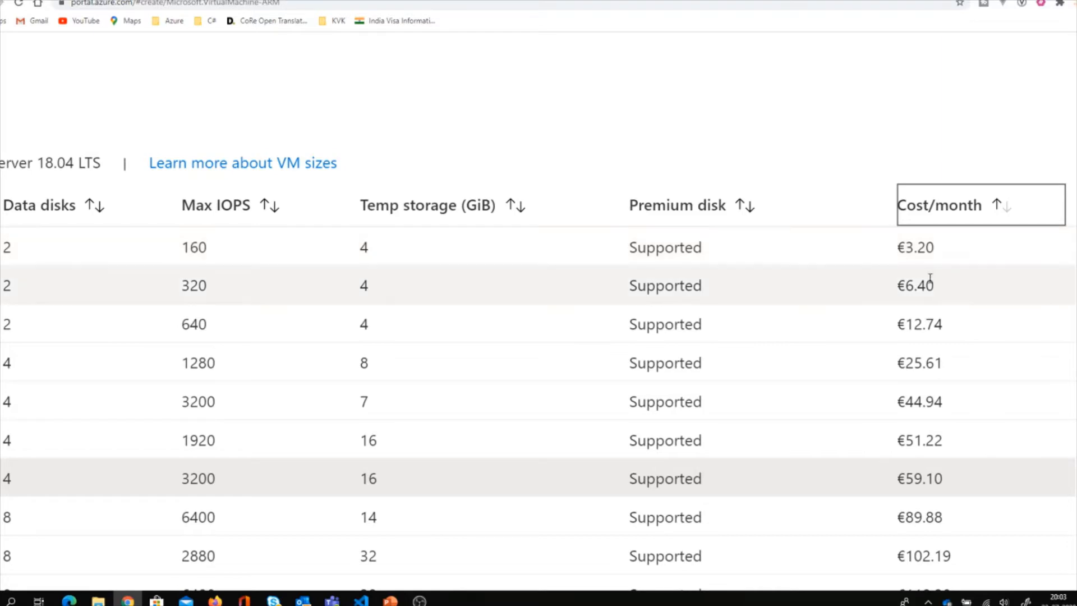
scroll(856, 322, "left", 15)
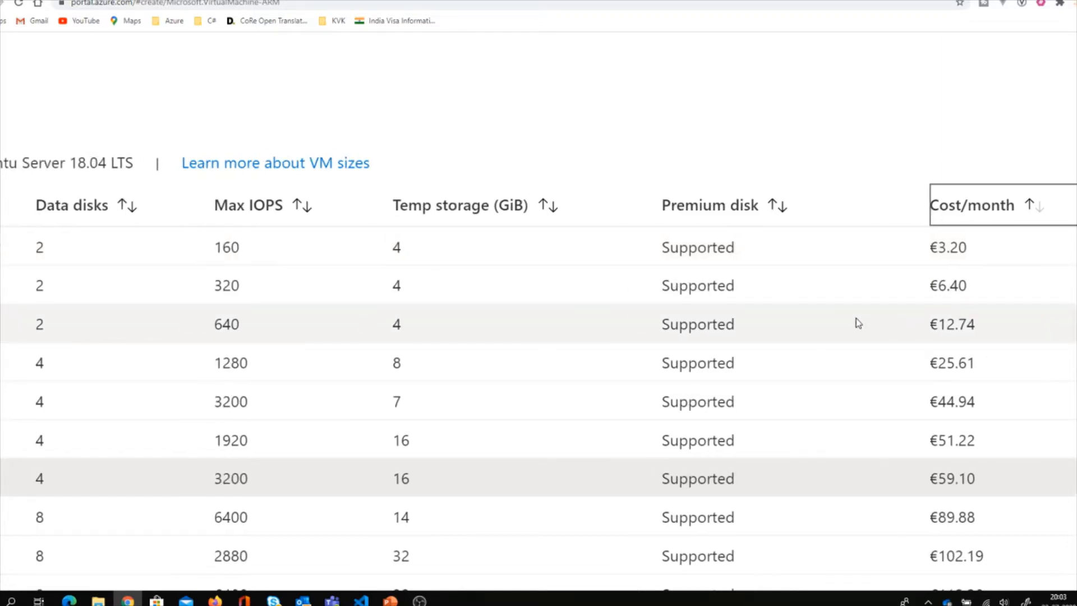
scroll(855, 322, "left", 3)
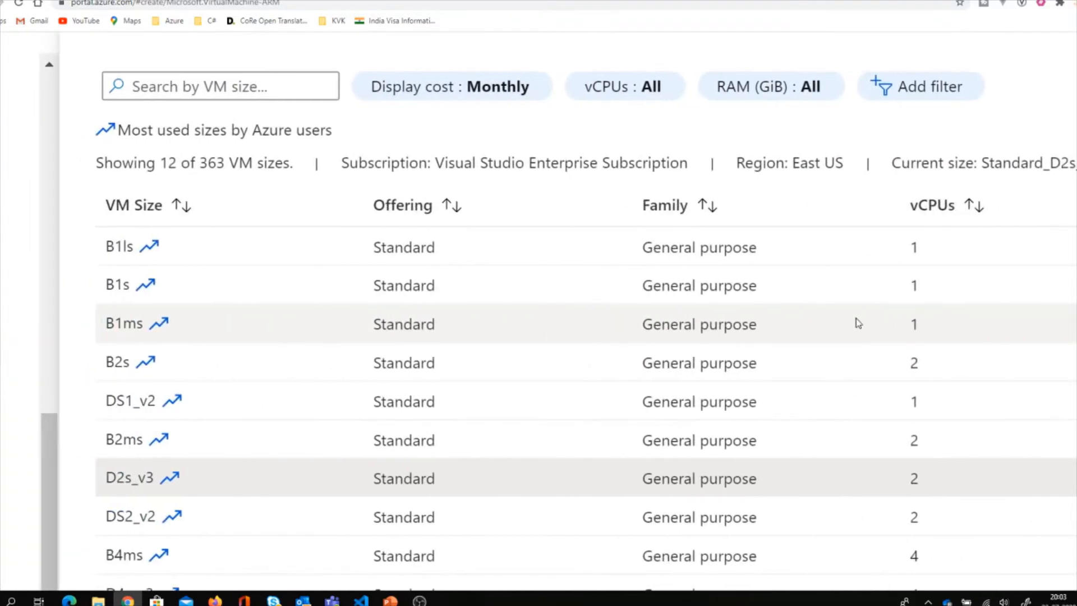
scroll(856, 322, "right", 6)
scroll(856, 322, "right", 1)
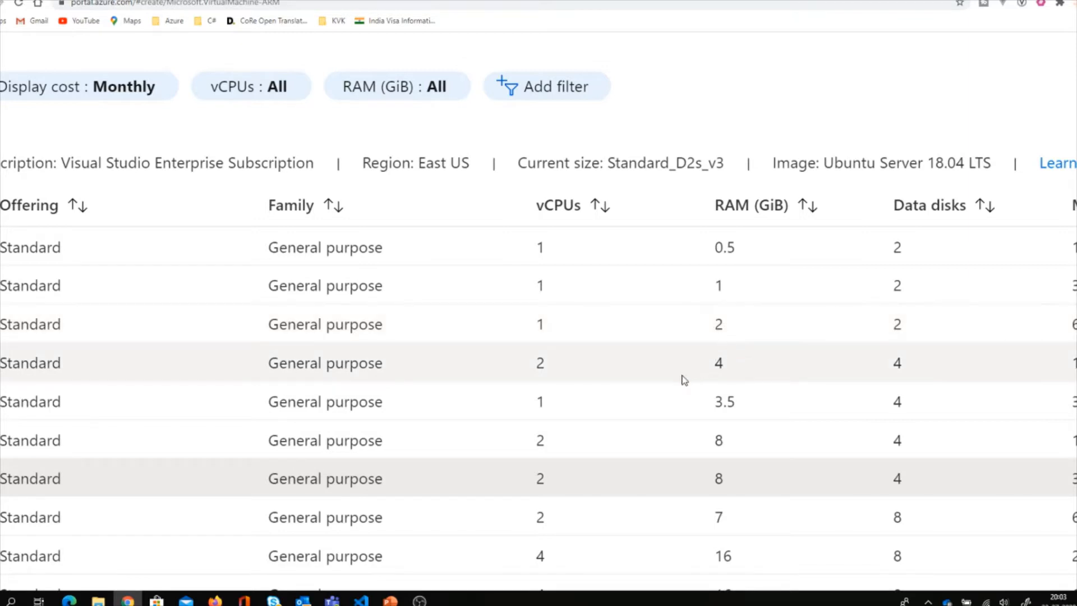
Choose the B1ms size (1 vCPU, 2 GiB, €12.74/month) and confirm it.
left_click(573, 379)
scroll(576, 380, "right", 4)
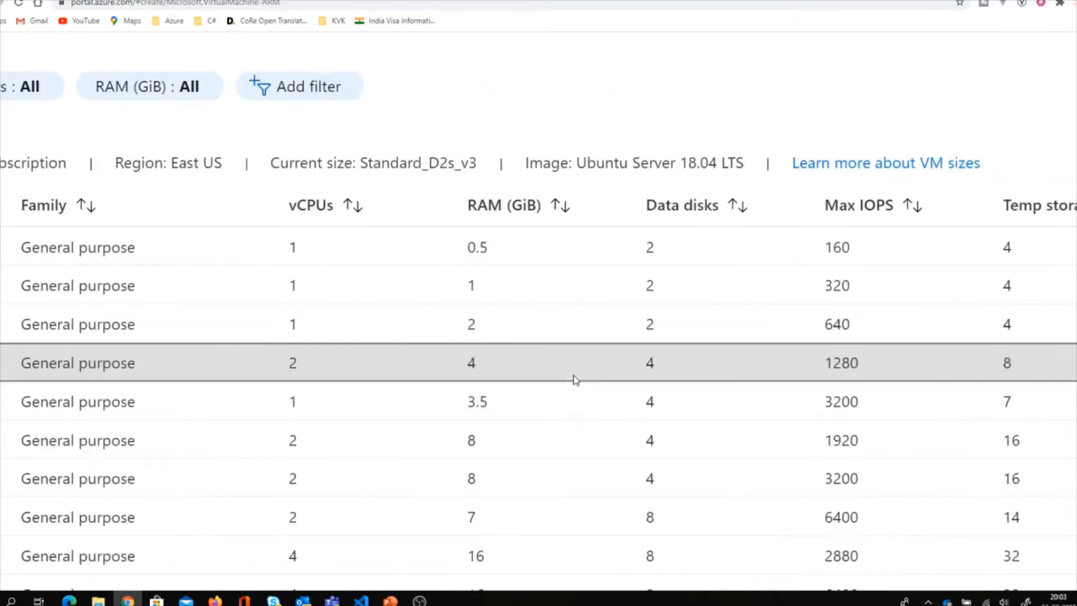
scroll(573, 379, "right", 10)
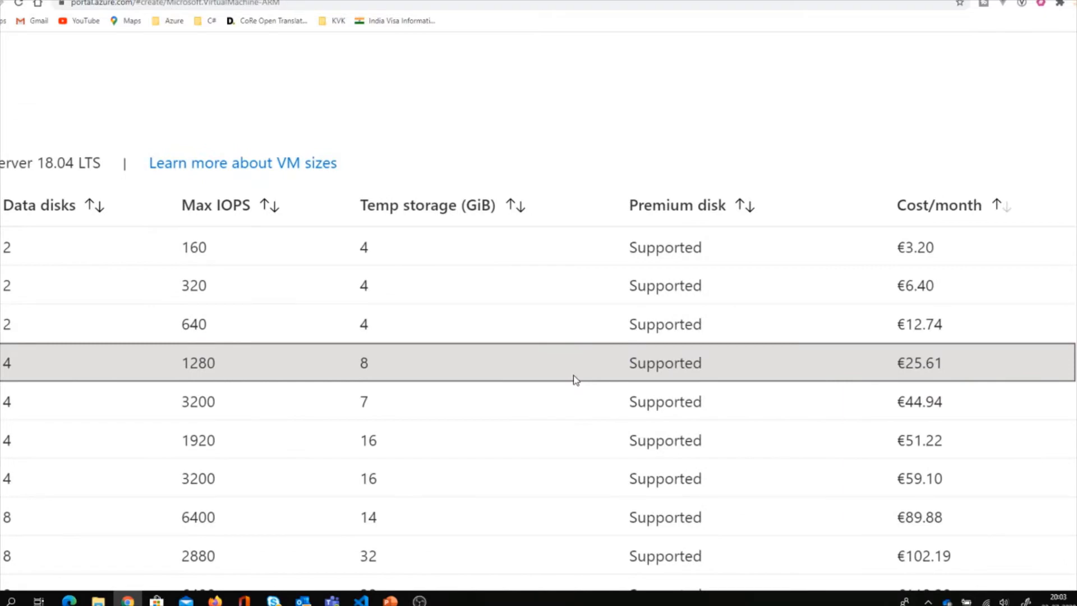
scroll(573, 379, "left", 14)
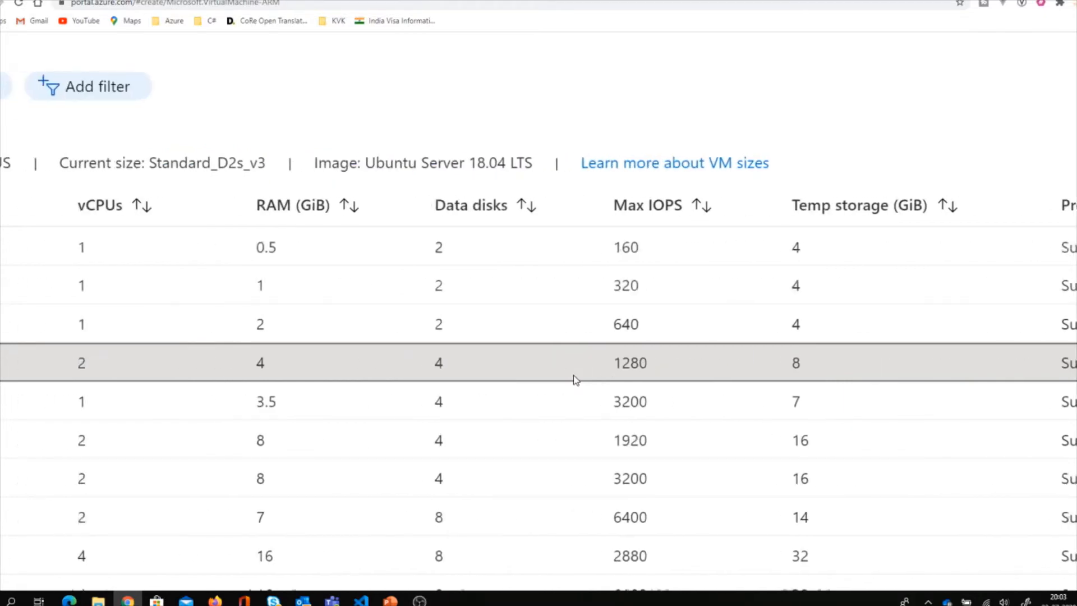
scroll(573, 379, "left", 13)
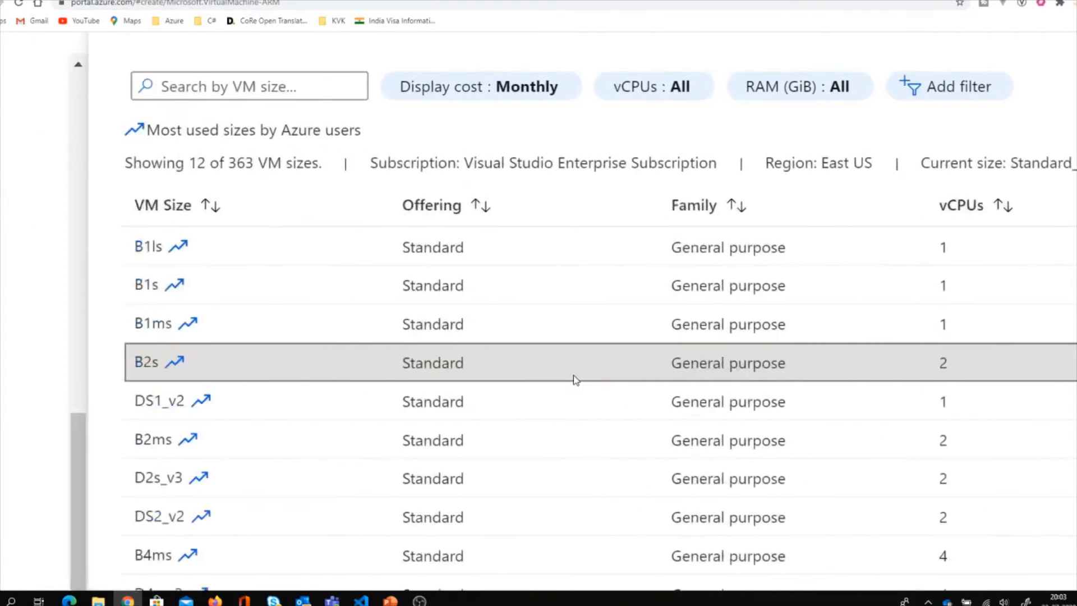
scroll(573, 379, "right", 17)
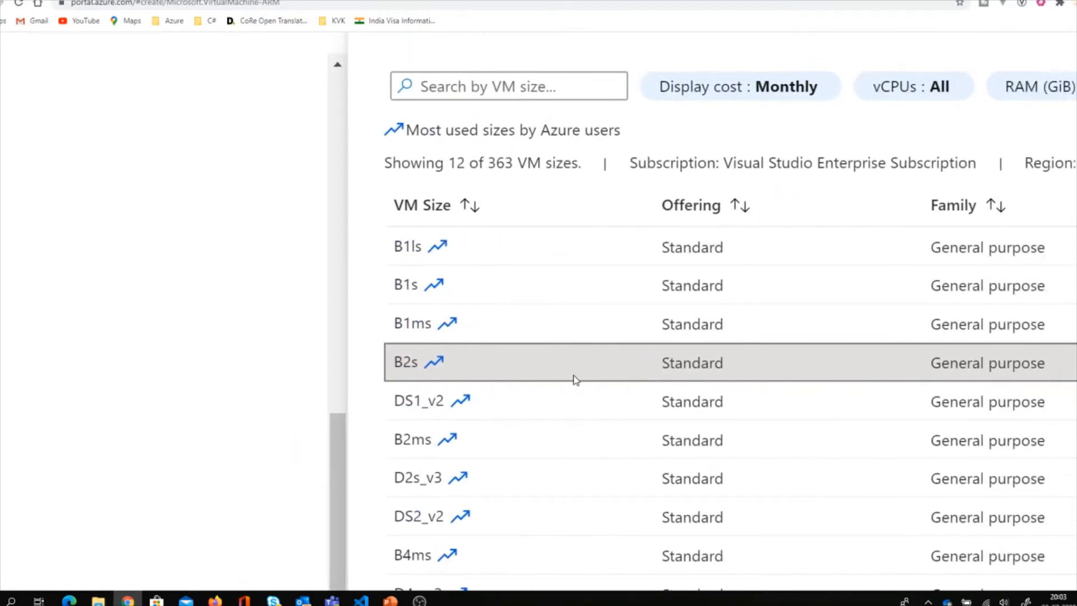
scroll(573, 379, "right", 2)
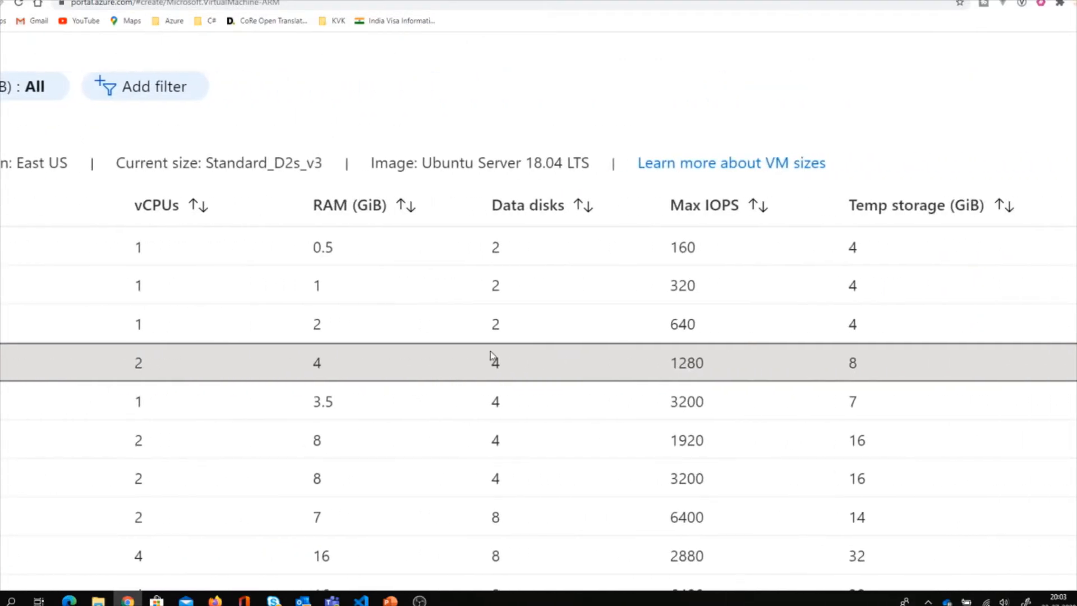
scroll(370, 324, "left", 2)
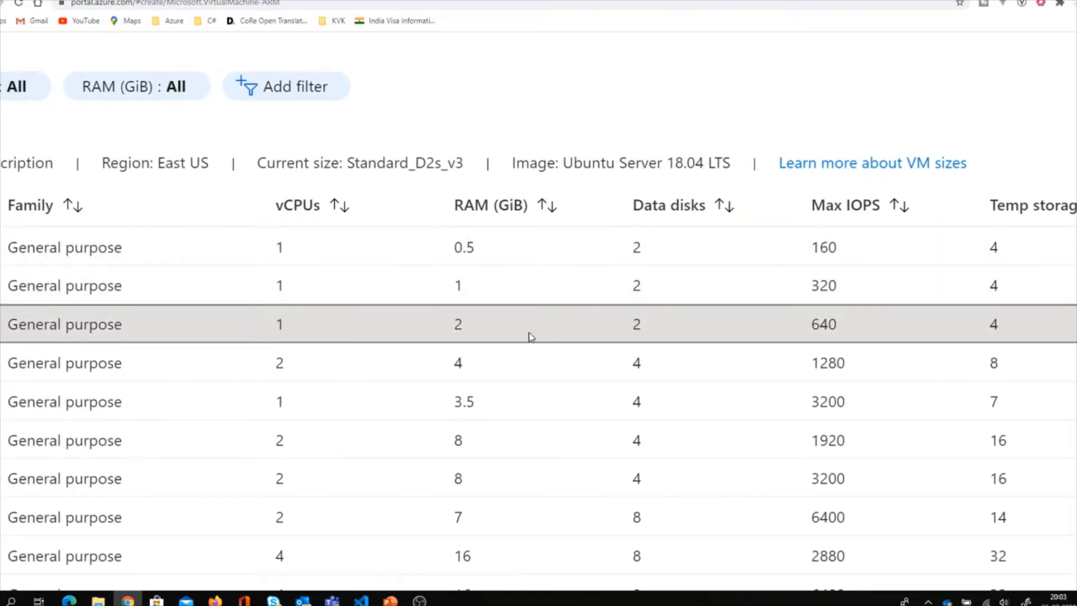
scroll(531, 336, "right", 10)
scroll(531, 336, "left", 15)
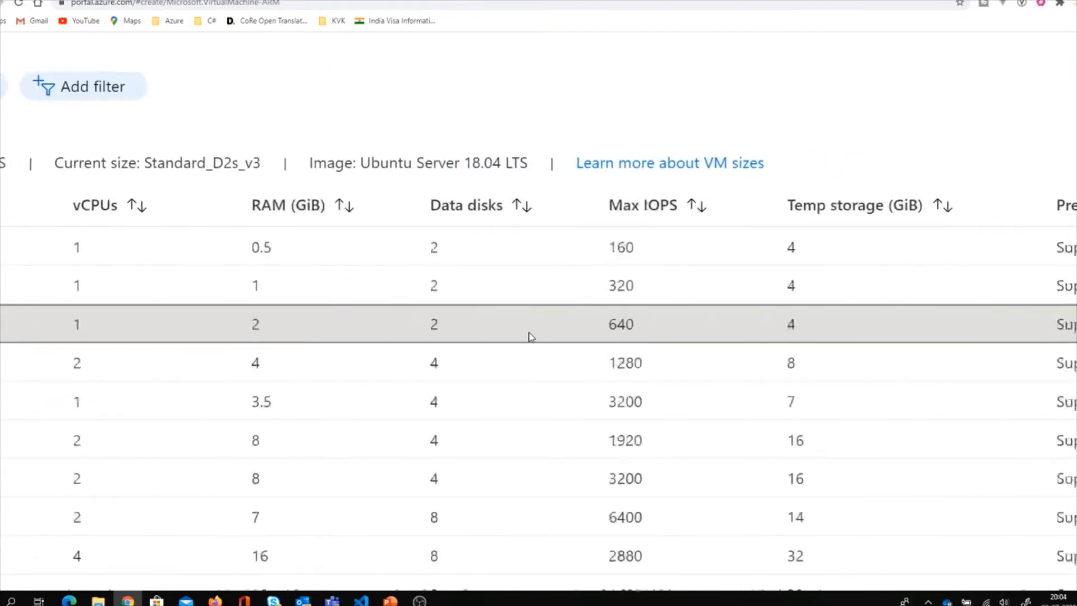
scroll(530, 332, "left", 6)
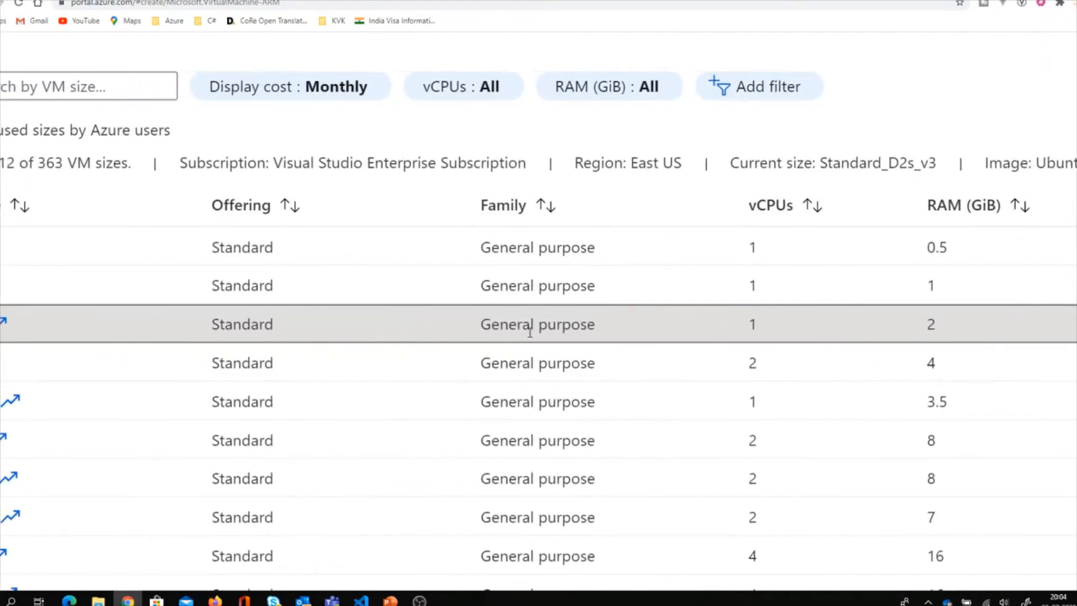
scroll(531, 336, "right", 4)
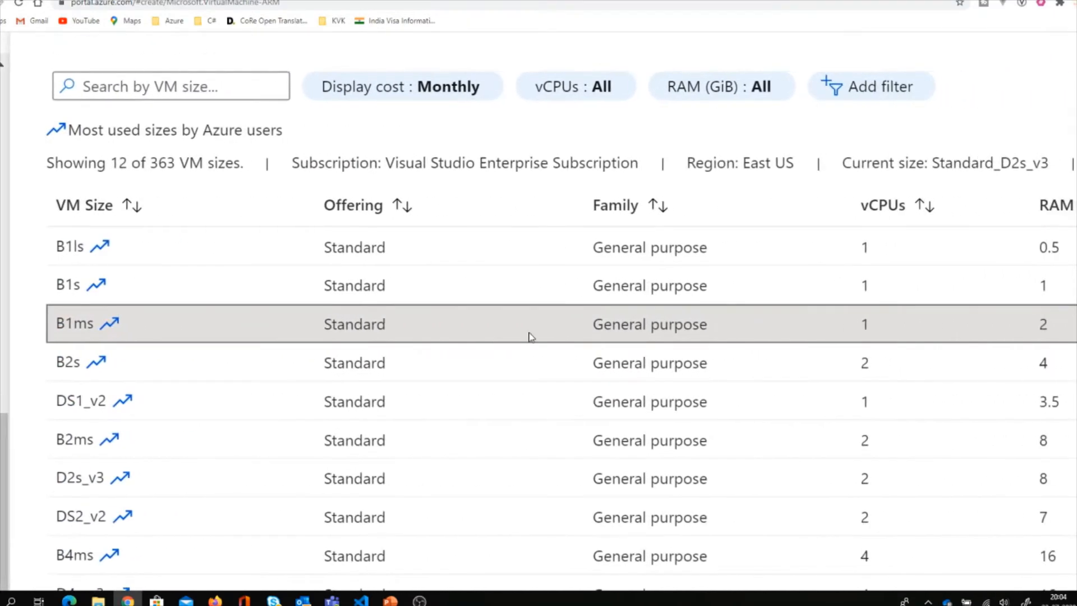
scroll(531, 336, "down", 3)
scroll(531, 336, "up", 4)
scroll(531, 336, "down", 2)
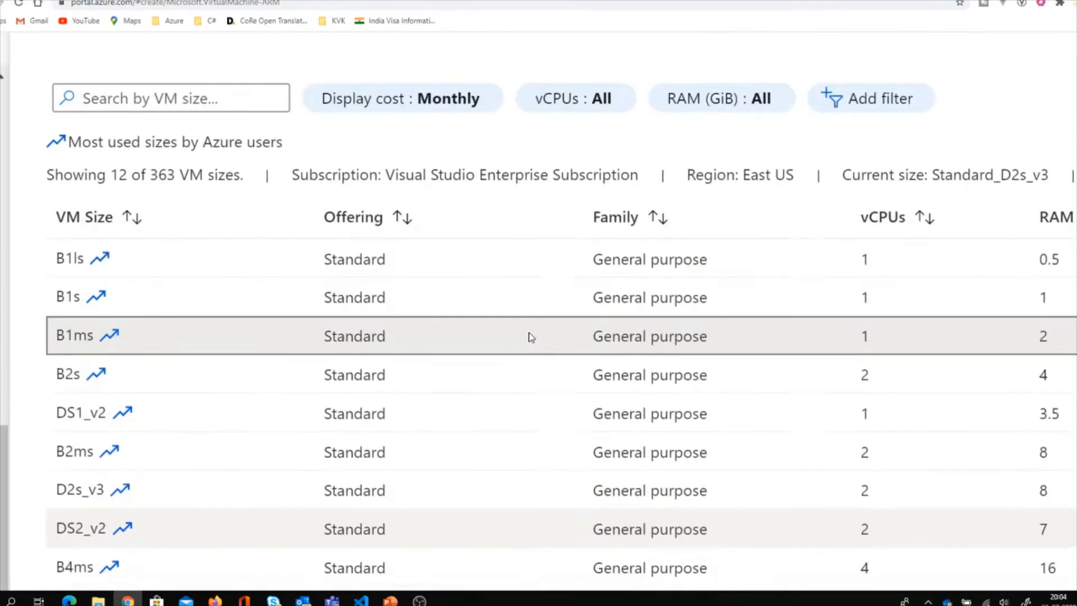
scroll(531, 336, "right", 5)
scroll(531, 336, "right", 10)
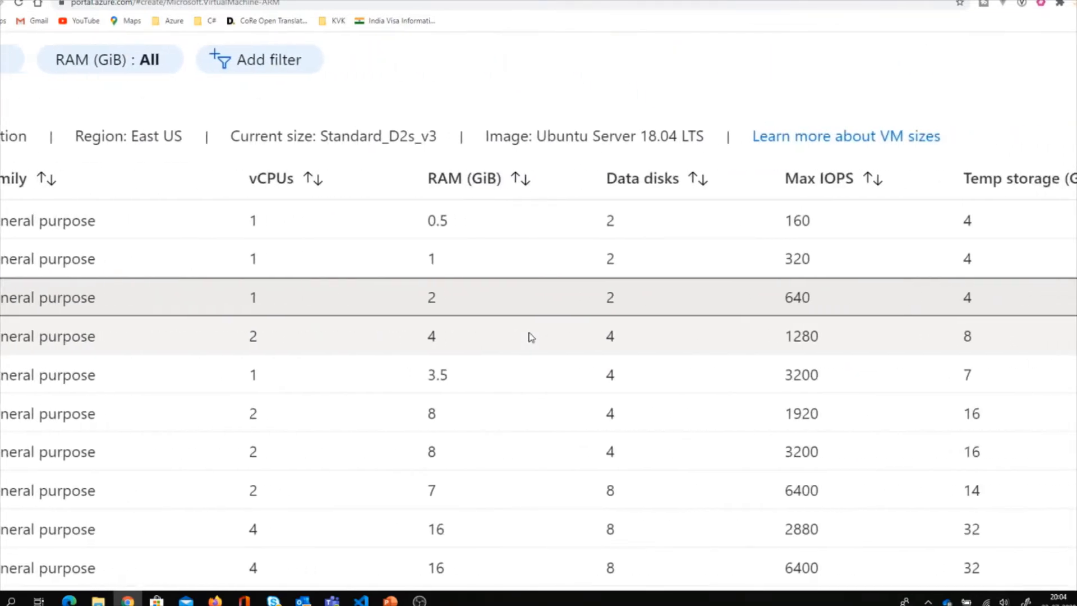
scroll(531, 335, "left", 1)
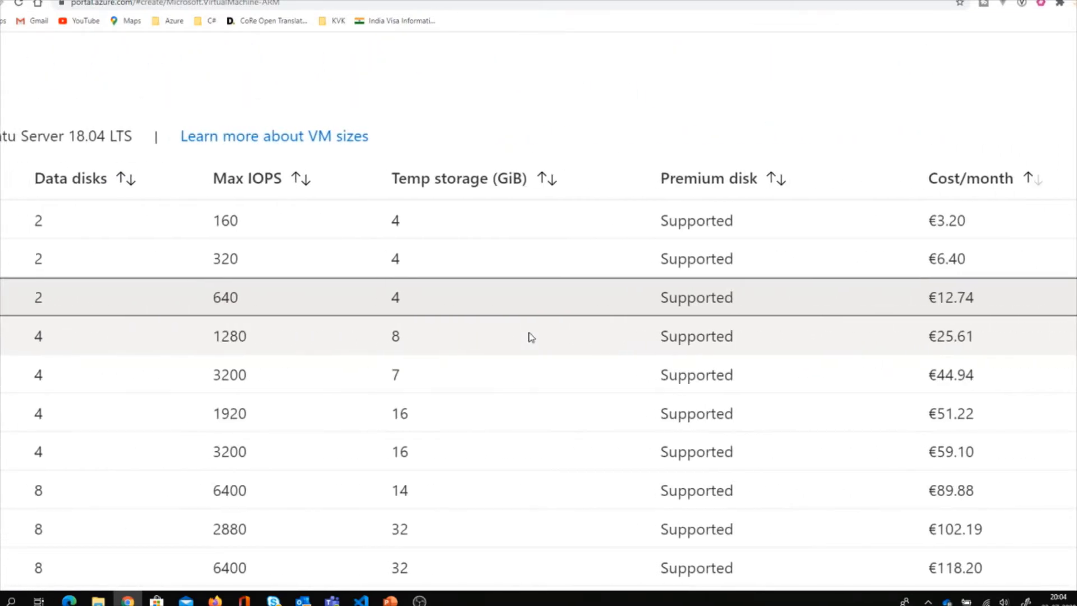
scroll(531, 336, "down", 6)
scroll(531, 336, "left", 15)
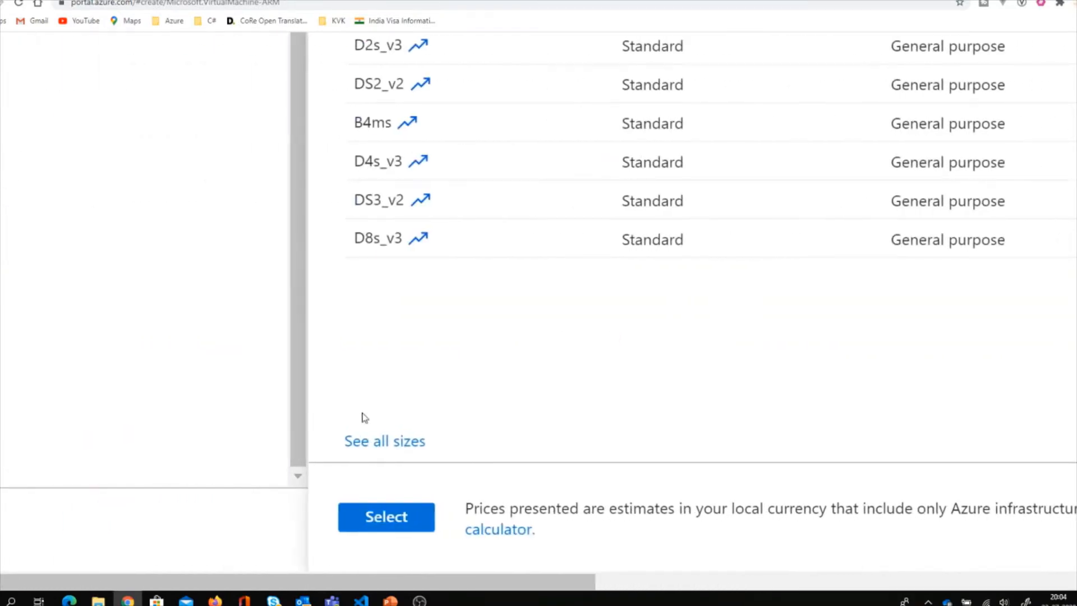
left_click(396, 514)
scroll(594, 374, "down", 3)
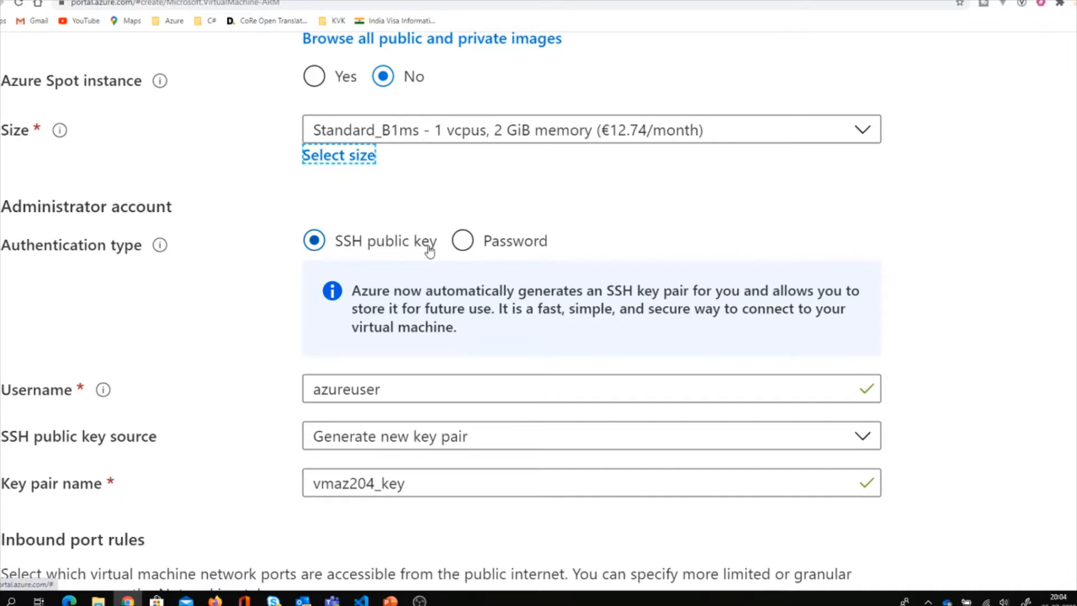
left_click(470, 243)
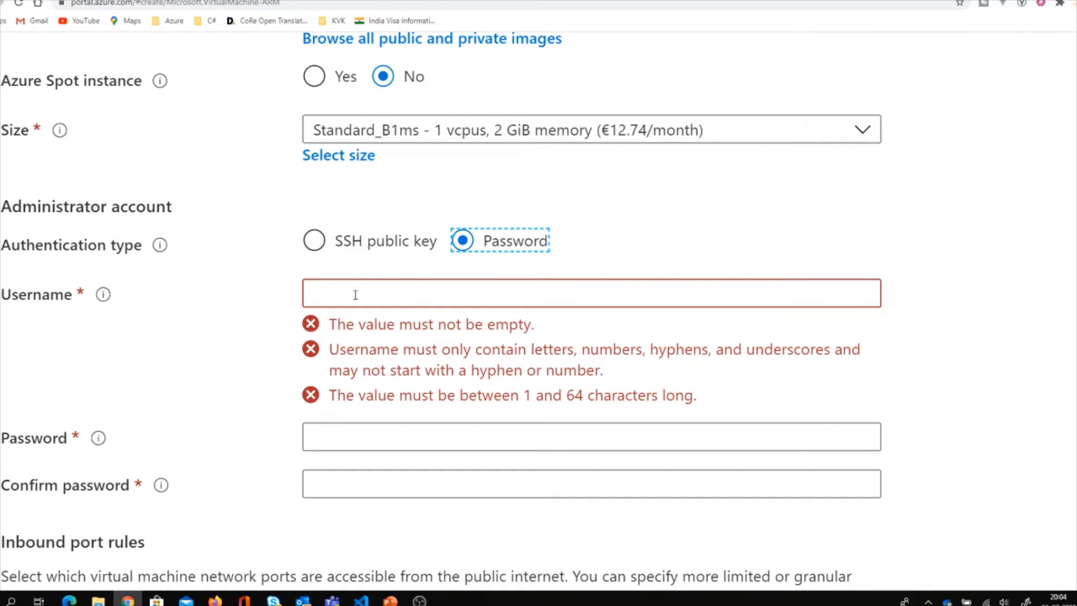
left_click(359, 243)
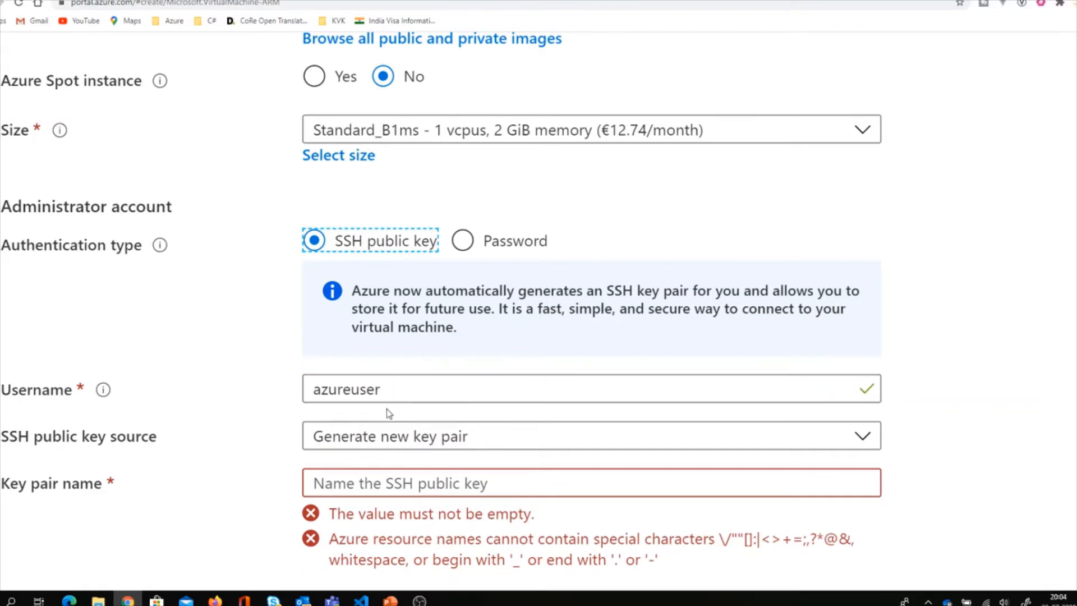
scroll(412, 443, "down", 1)
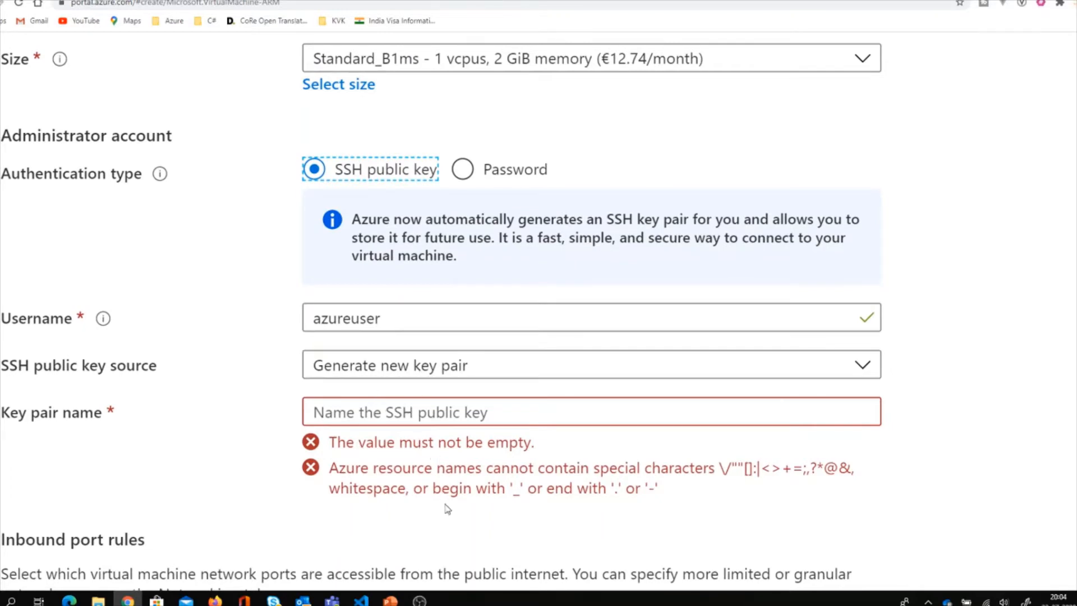
scroll(461, 447, "up", 1)
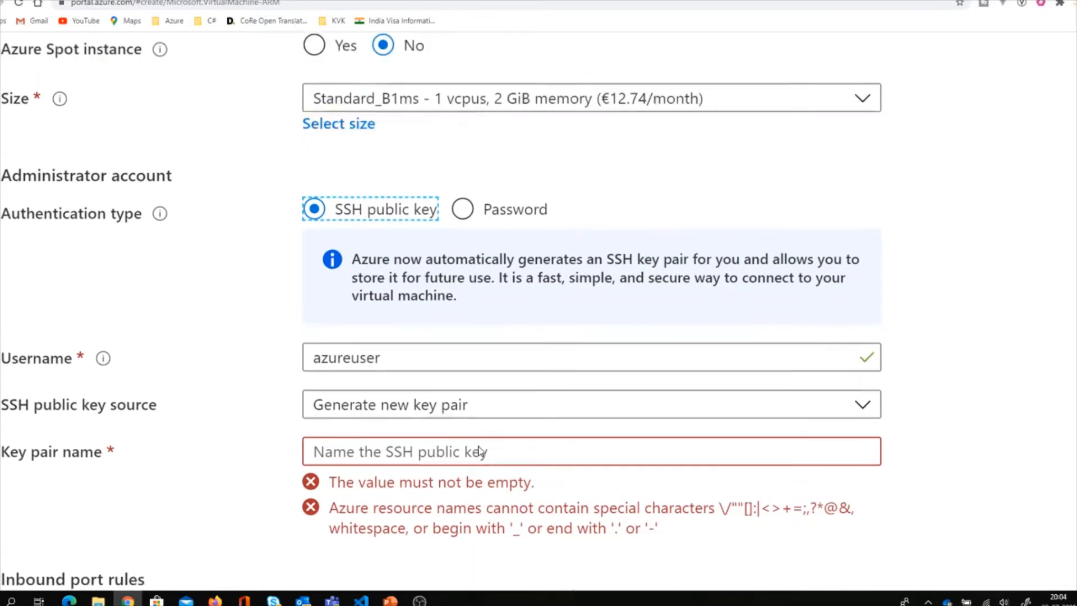
left_click(470, 238)
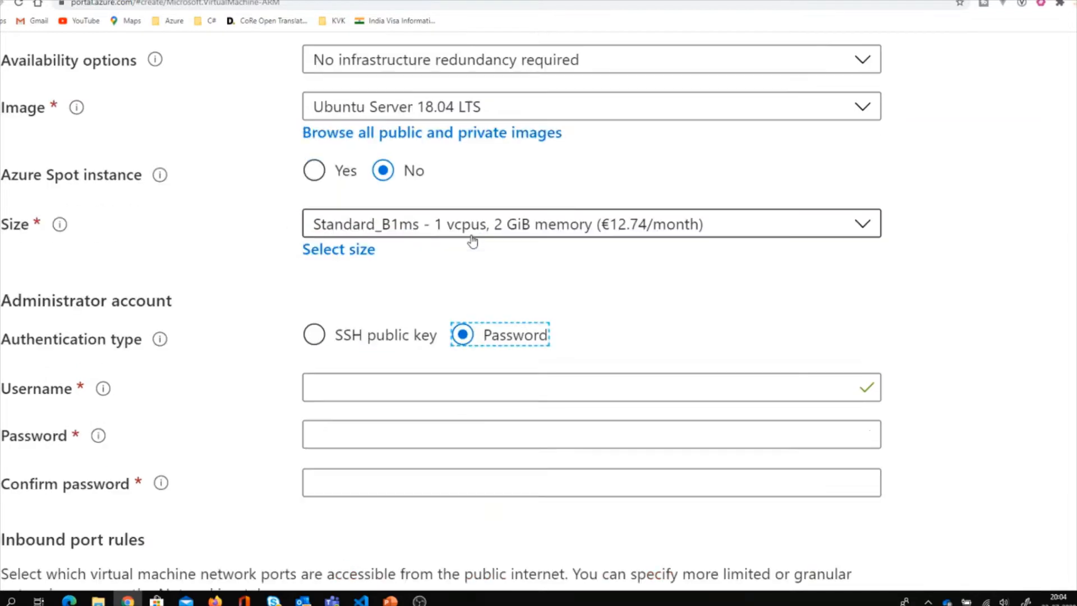
scroll(409, 258, "down", 2)
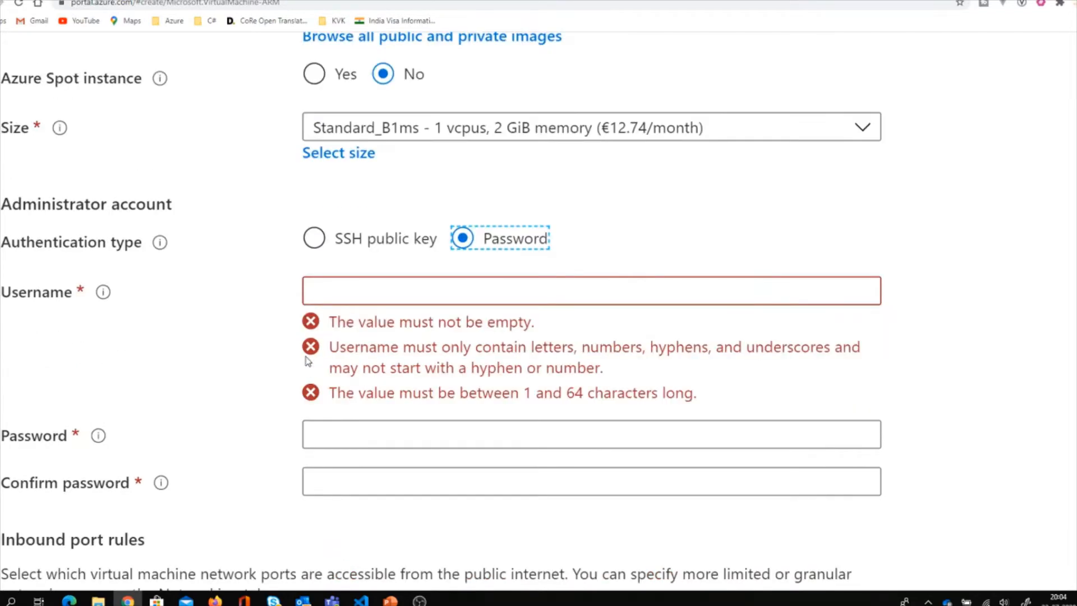
Enter testingvmadmin01 as the administrator username.
left_click(346, 296)
scroll(348, 301, "up", 2)
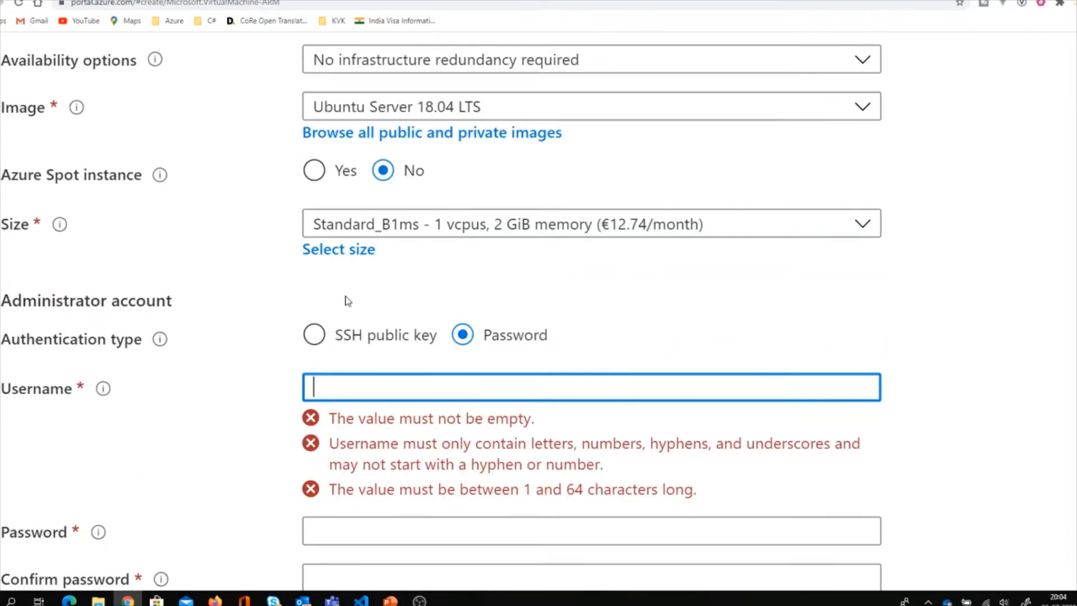
type("testing")
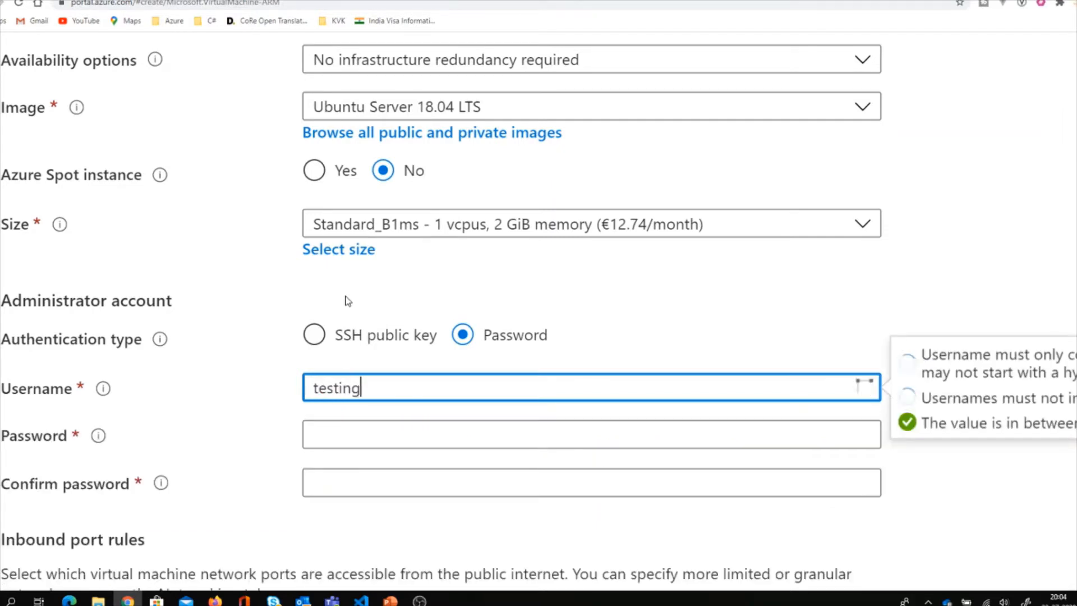
type("vma")
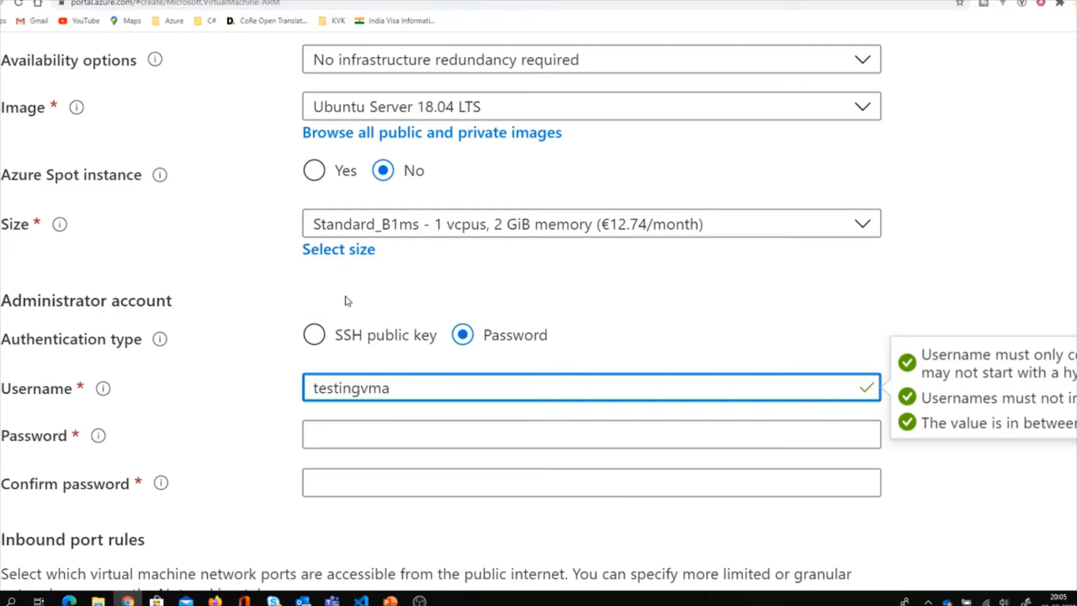
type("dmin01")
scroll(345, 301, "down", 3)
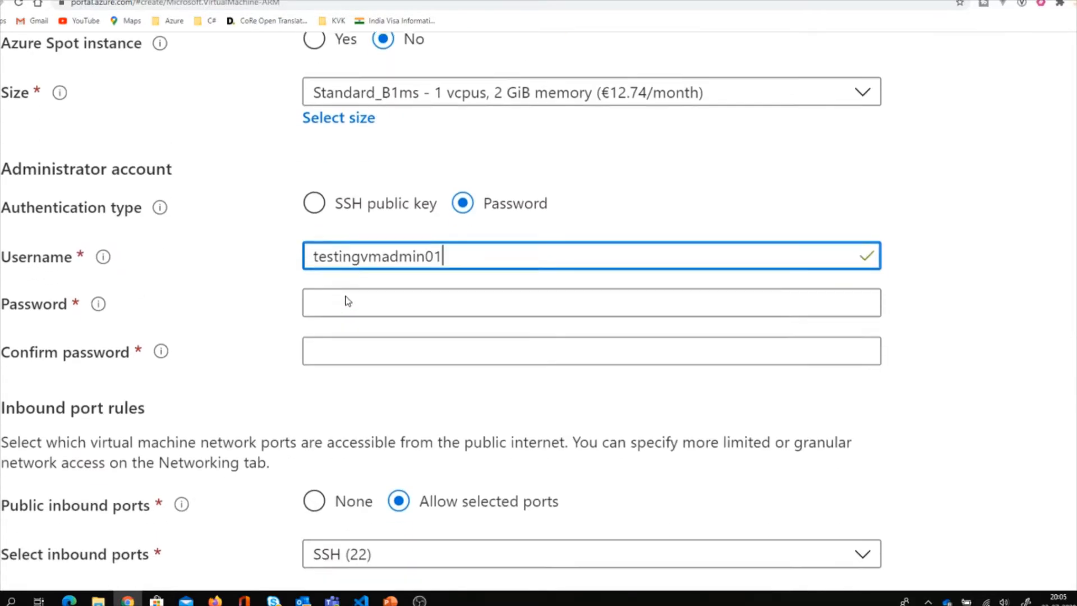
Type the administrator password and retype it in Confirm password.
left_click(347, 276)
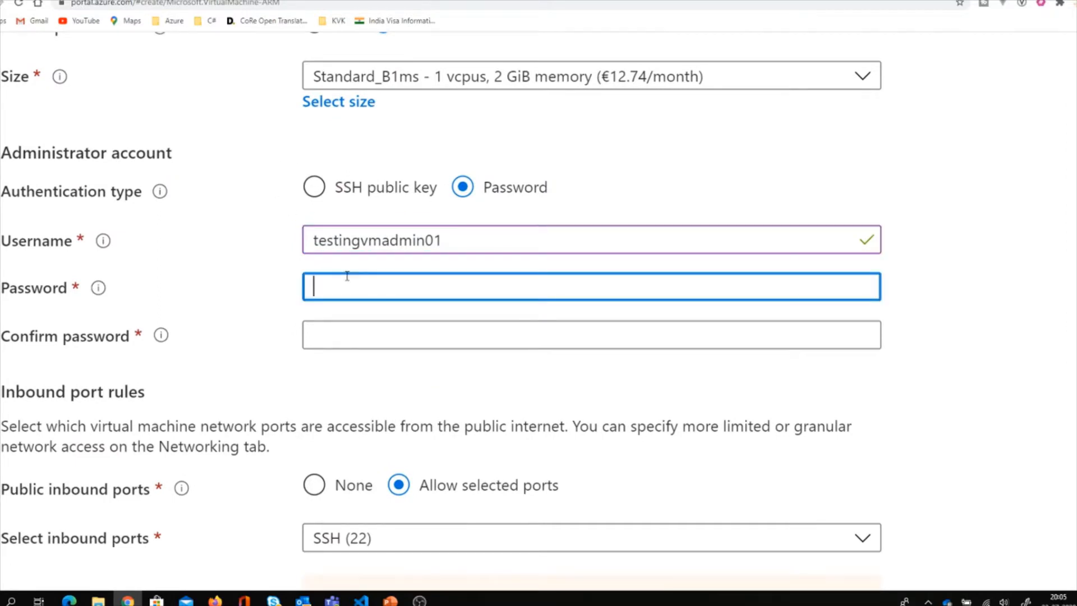
type("••••")
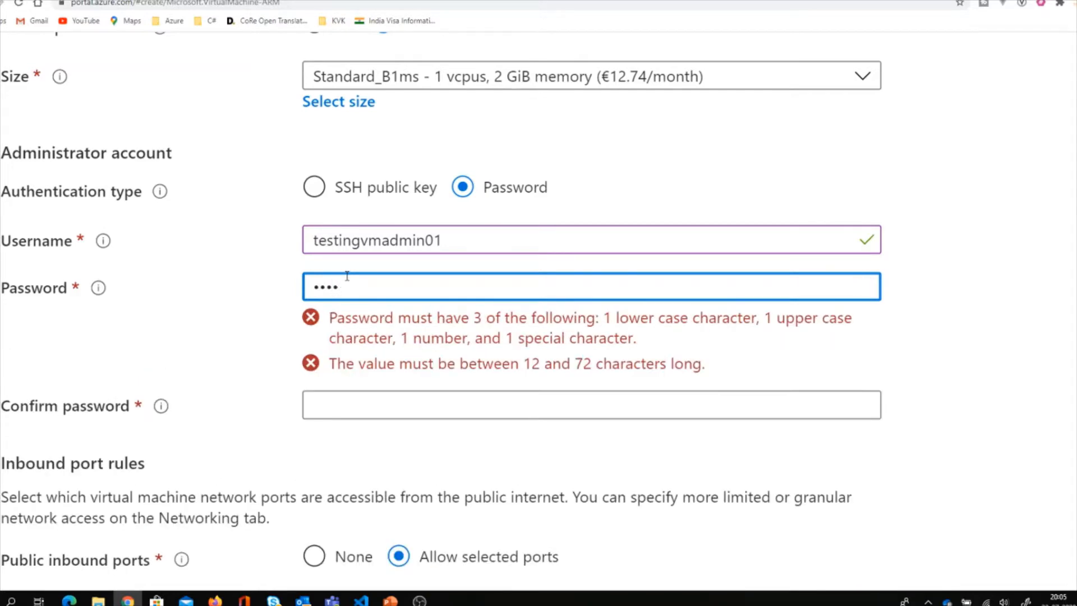
type("••••••••")
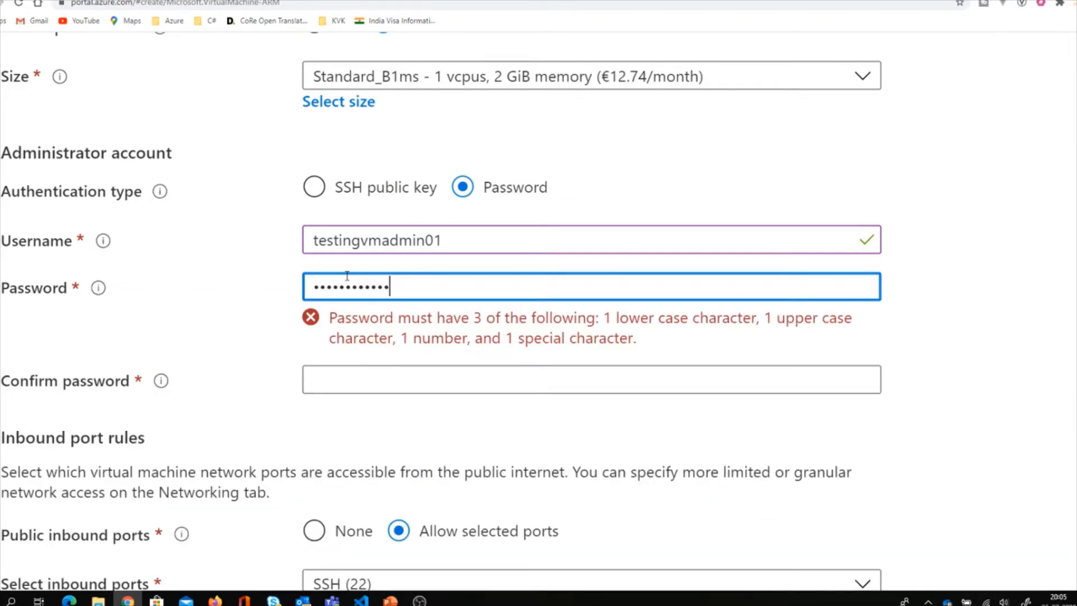
type("•")
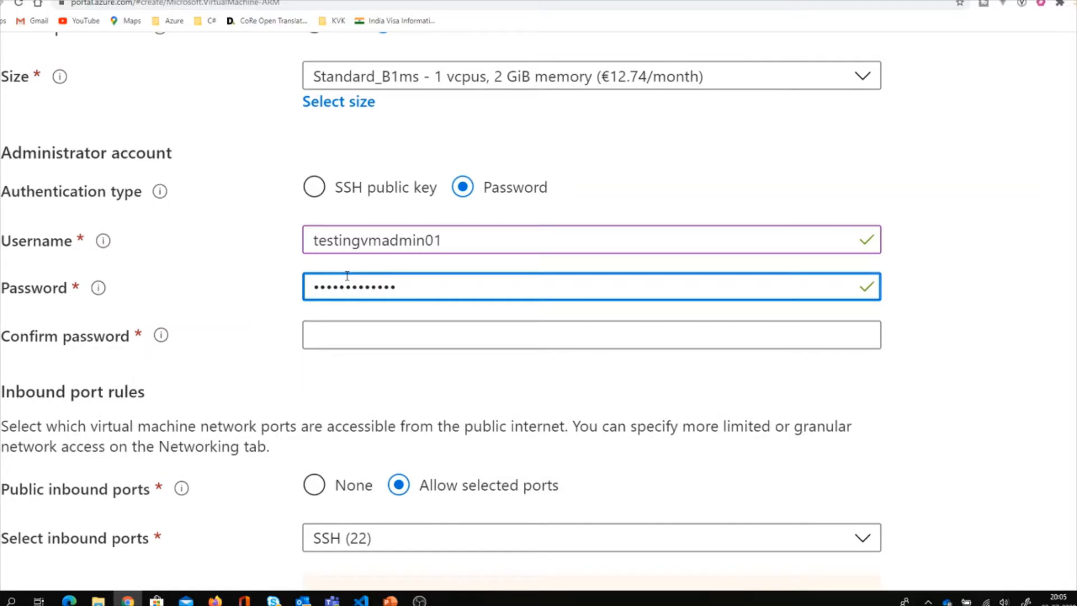
type("•")
left_click(352, 338)
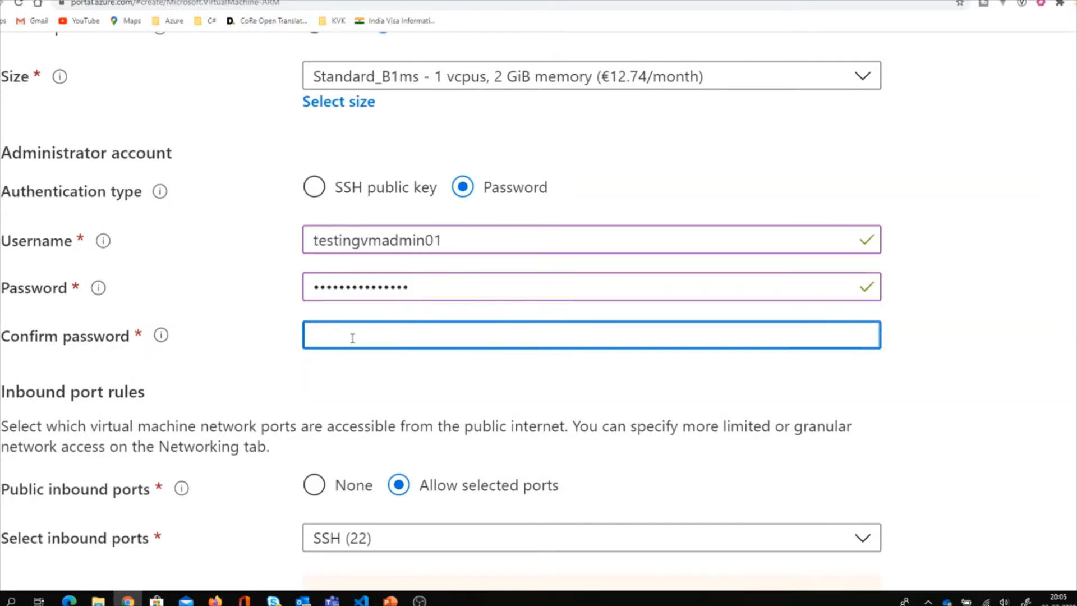
type("••••")
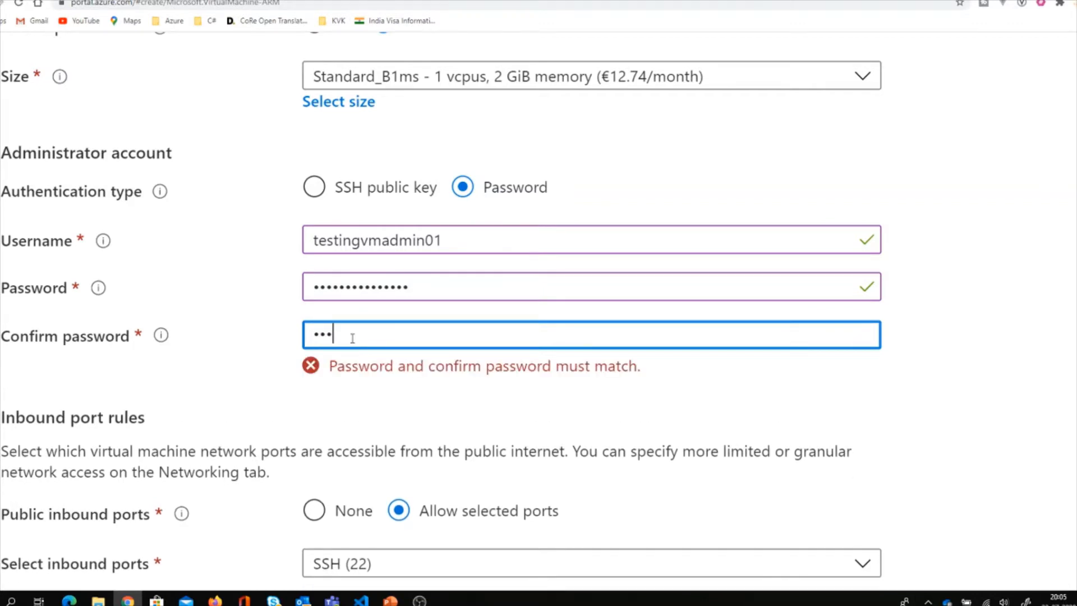
type("•••••••••••")
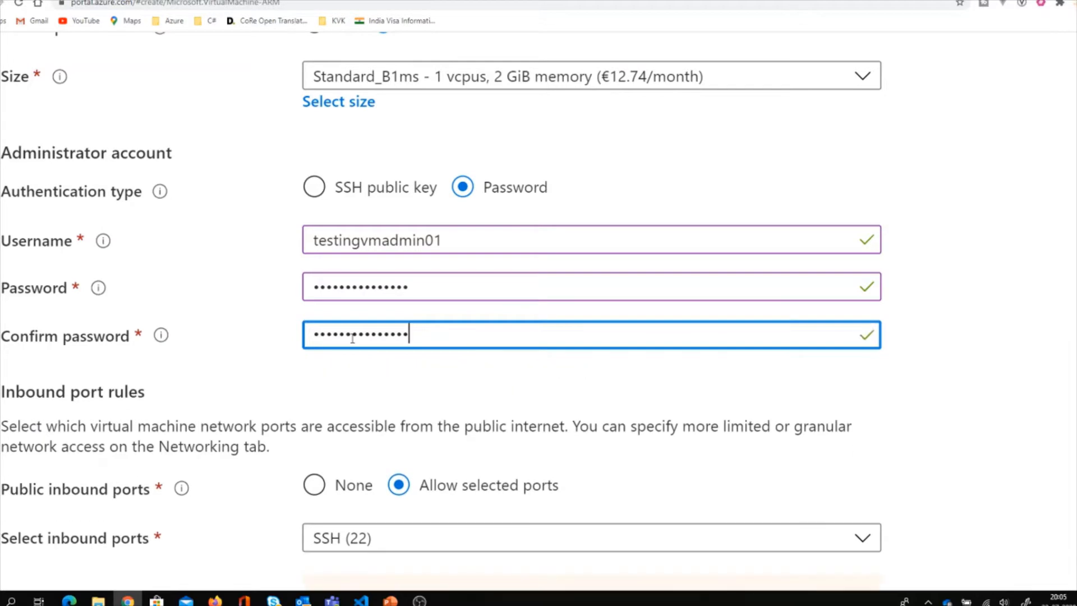
scroll(353, 338, "down", 3)
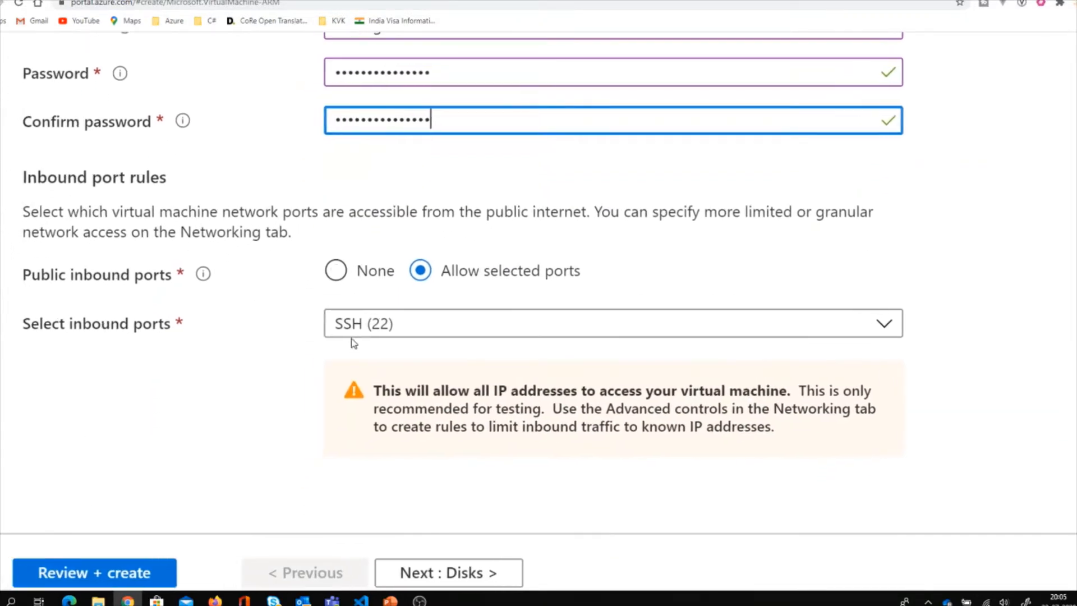
Switch Public inbound ports to None and back to Allow selected ports.
scroll(353, 342, "down", 1)
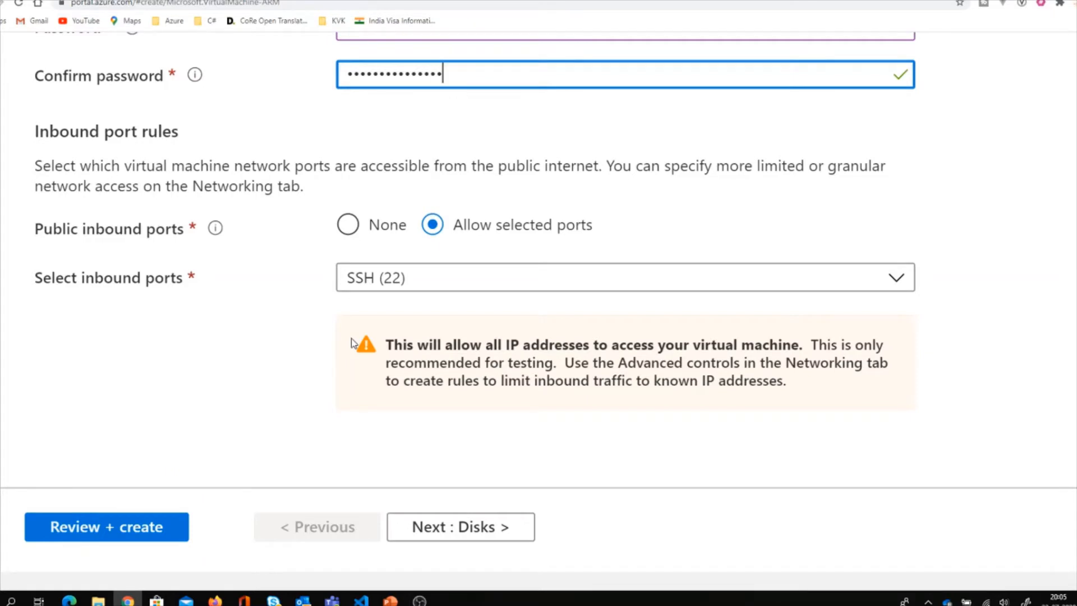
scroll(352, 343, "up", 1)
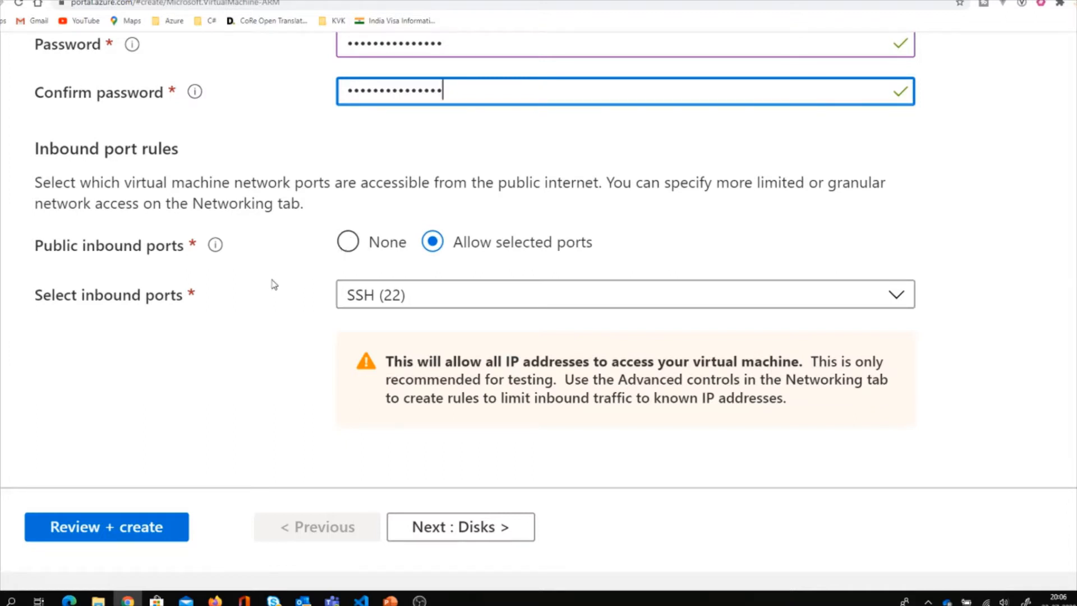
left_click(347, 242)
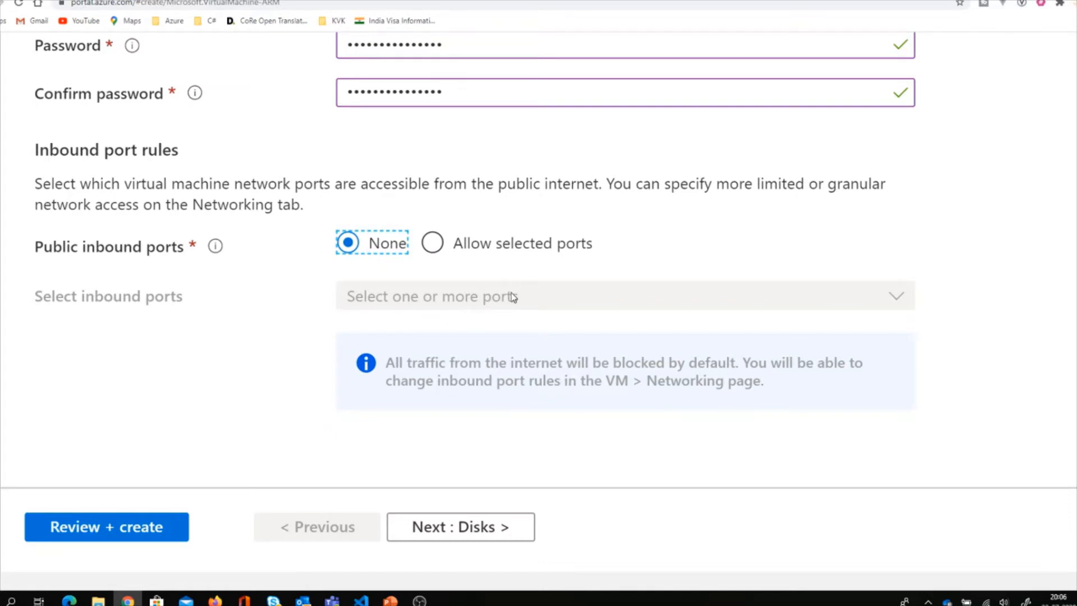
left_click(432, 242)
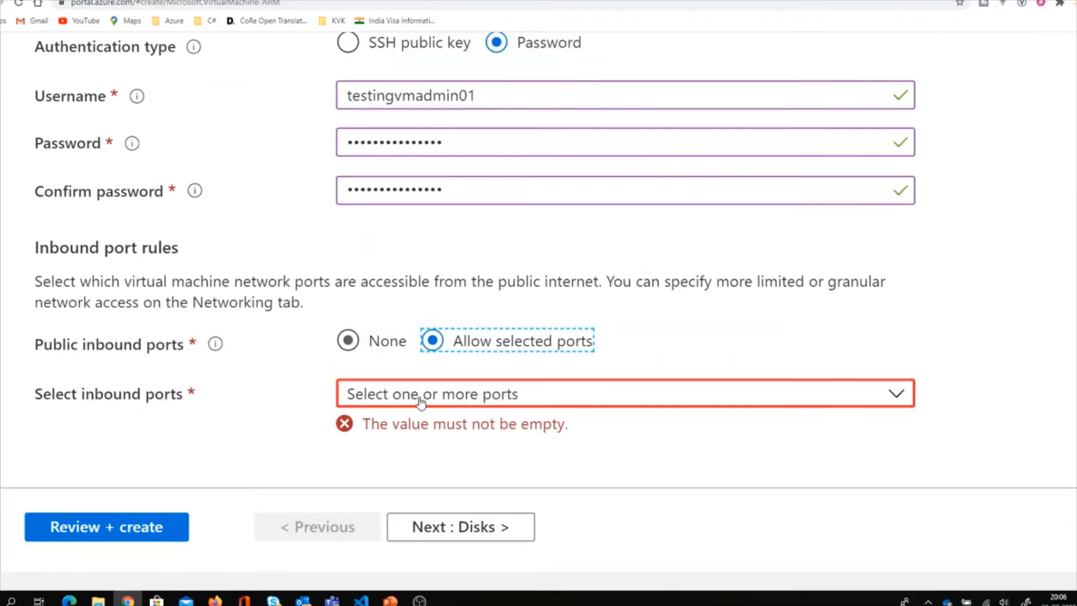
left_click(511, 393)
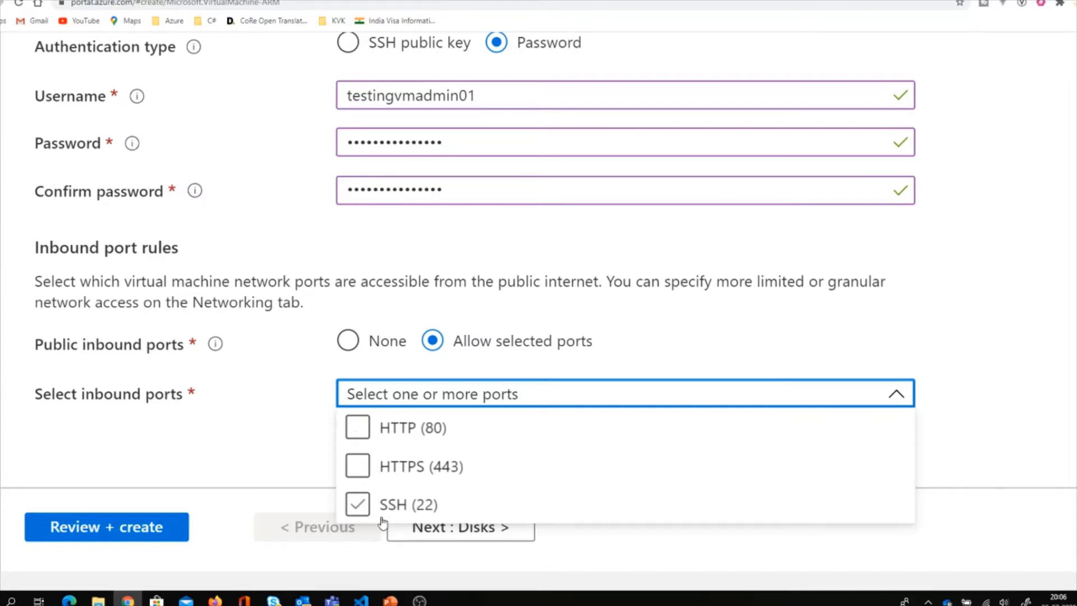
left_click(269, 369)
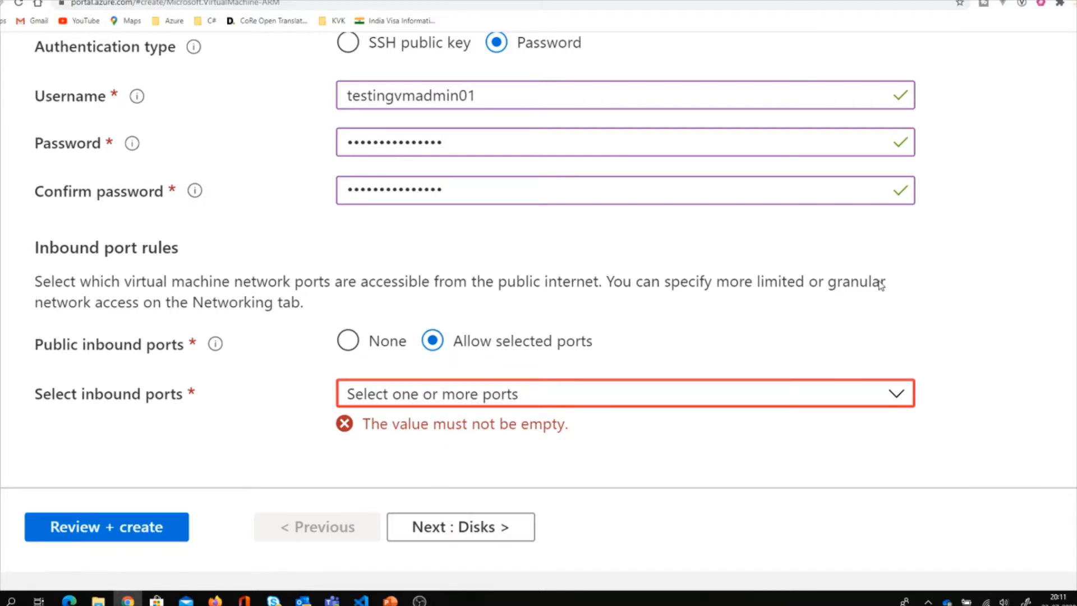
Try ticking HTTP (80), HTTPS (443) and SSH (22) inbound ports, then clear them all.
left_click(622, 403)
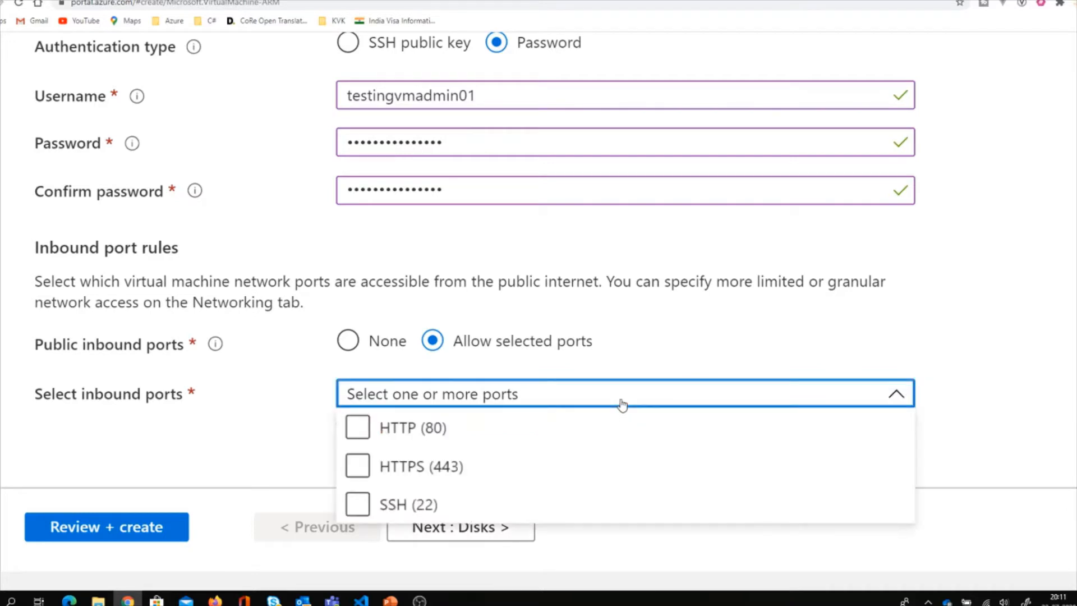
left_click(396, 433)
left_click(404, 428)
left_click(407, 471)
left_click(404, 501)
left_click(404, 477)
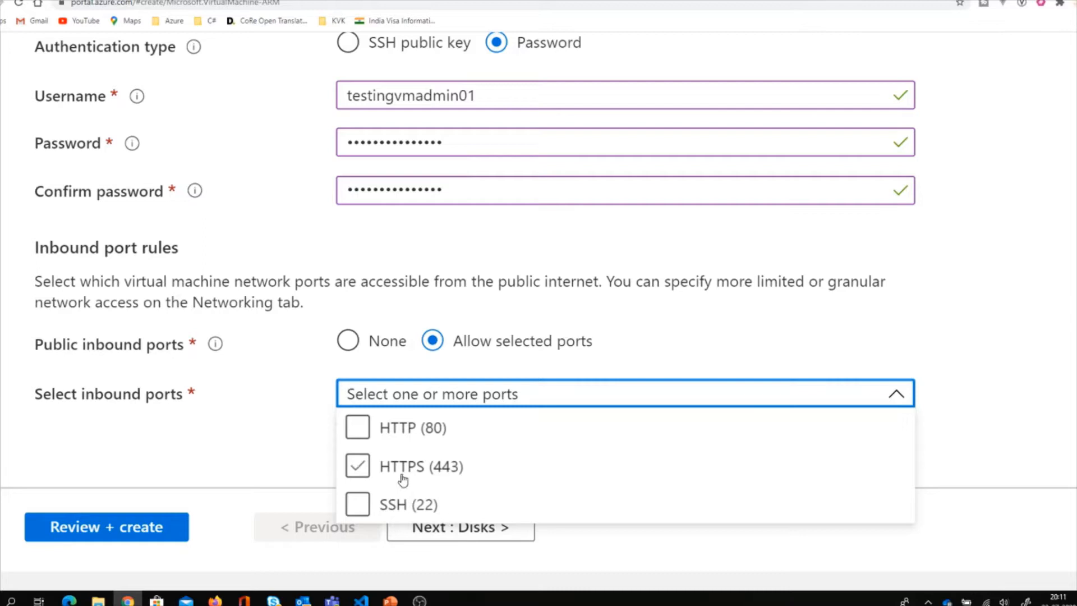
left_click(439, 477)
left_click(298, 429)
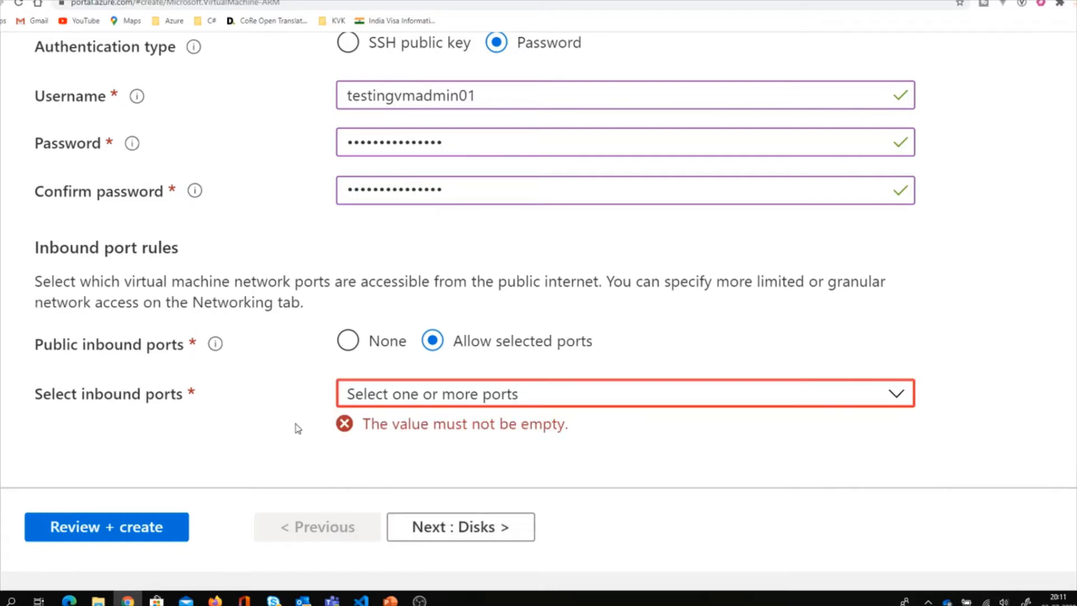
Allow only SSH (22) inbound and continue to the Disks tab.
left_click(481, 395)
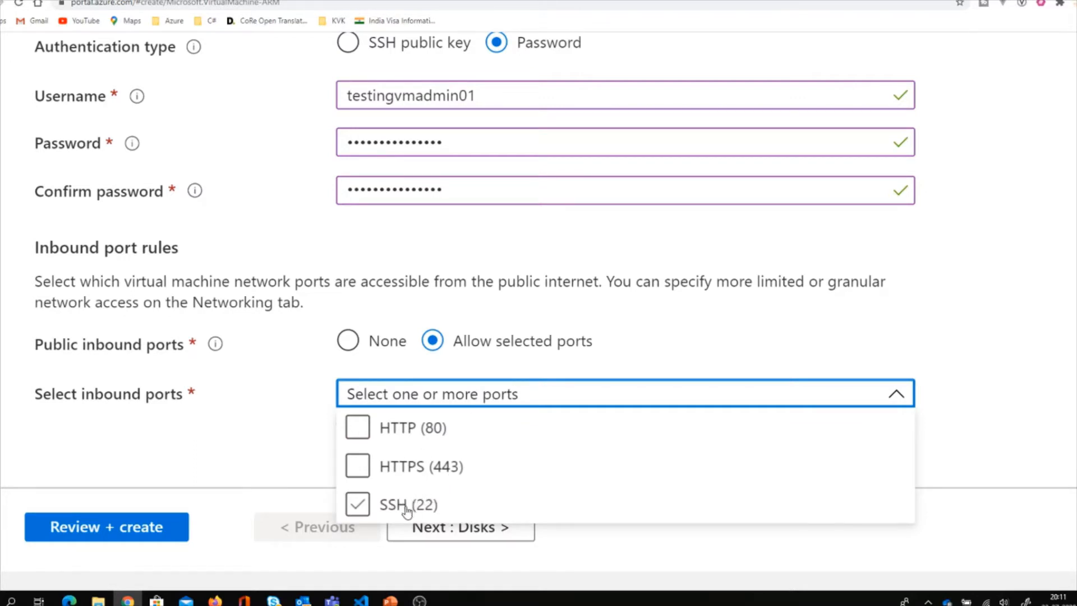
left_click(357, 504)
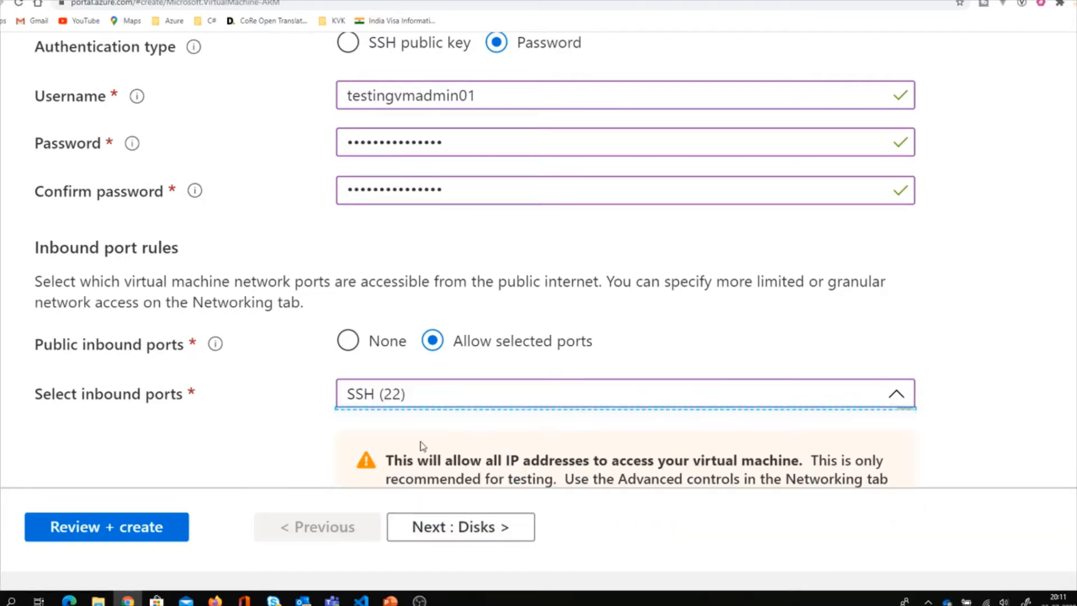
scroll(443, 460, "down", 2)
left_click(459, 532)
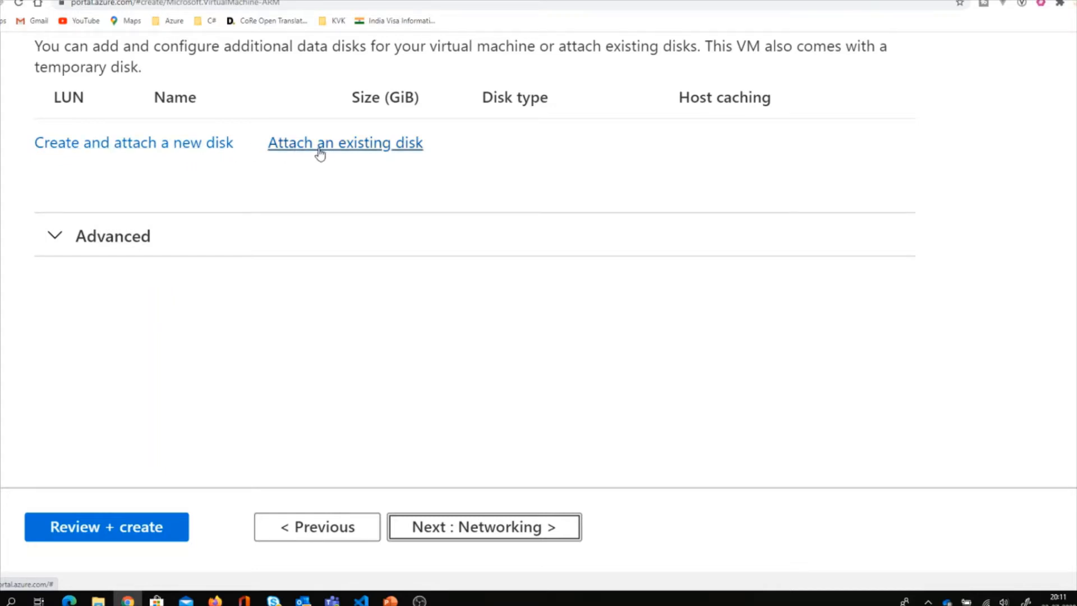
left_click(469, 530)
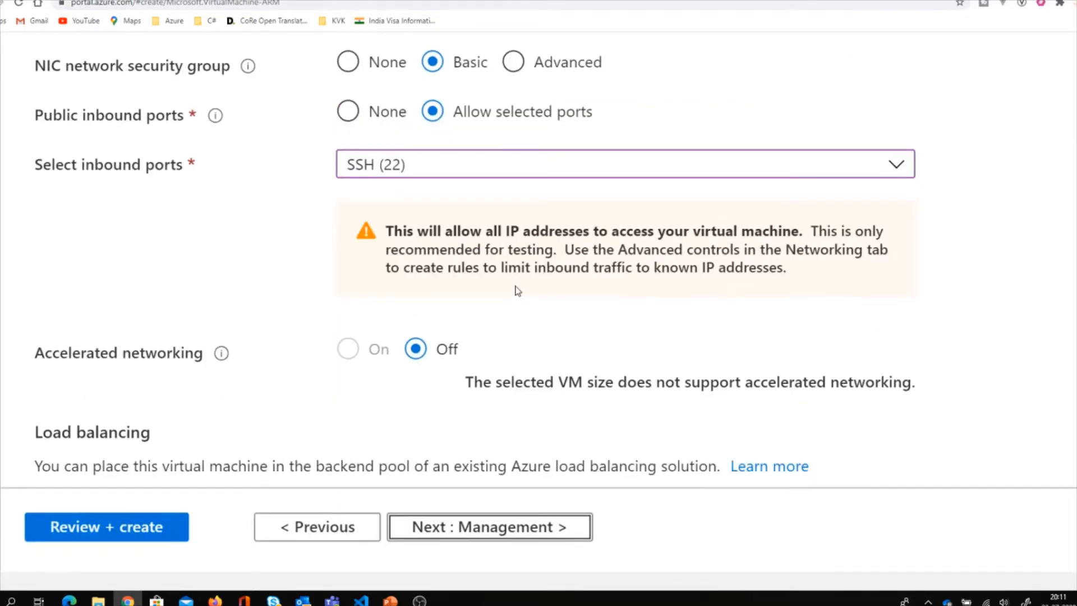
scroll(517, 290, "down", 2)
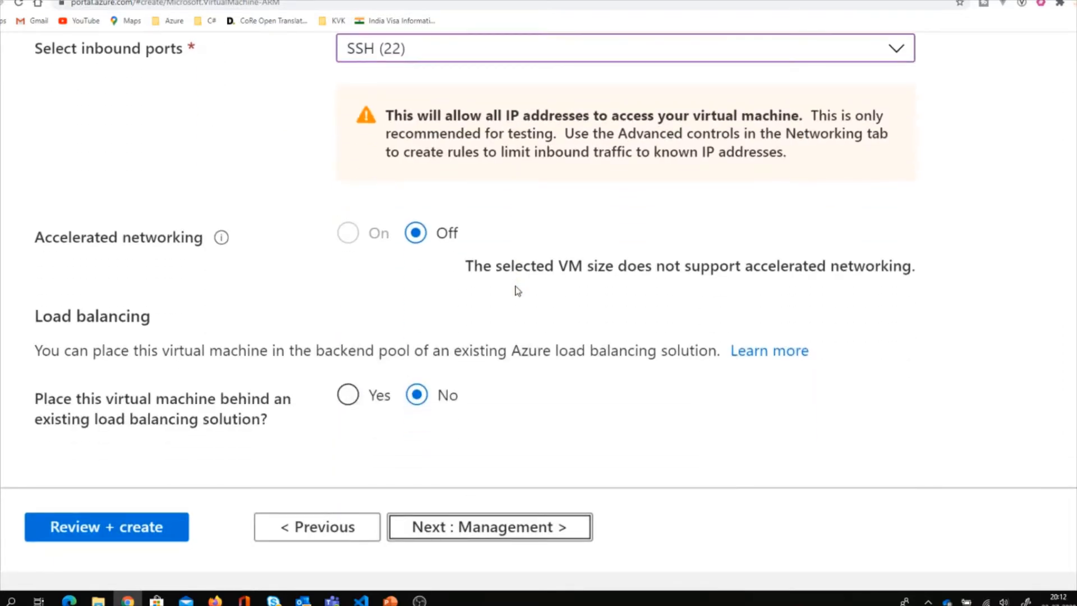
scroll(517, 291, "up", 2)
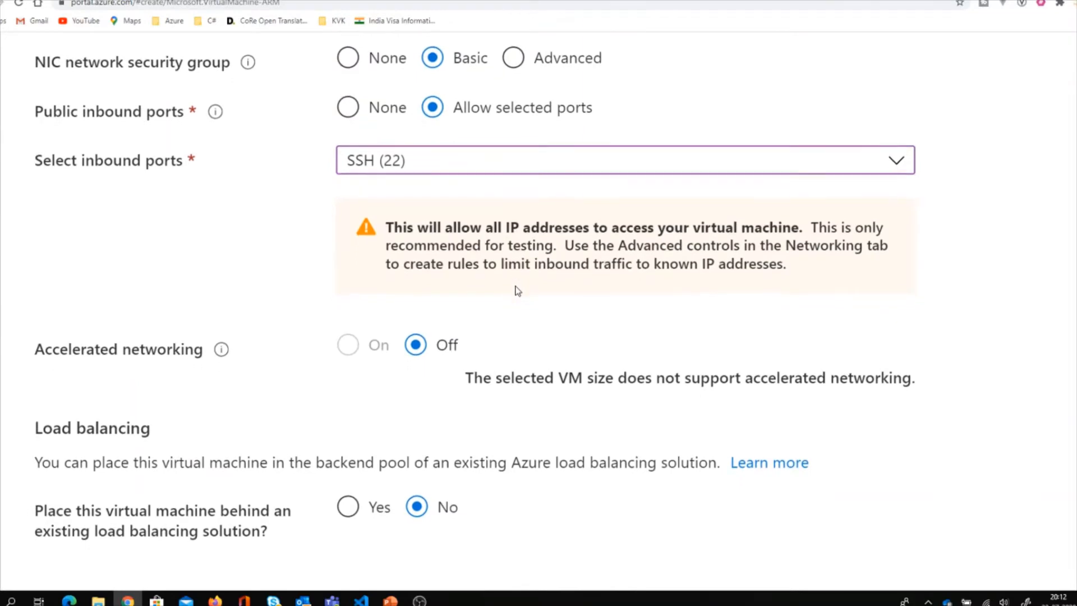
scroll(517, 290, "up", 6)
scroll(517, 290, "up", 1)
scroll(517, 290, "up", 2)
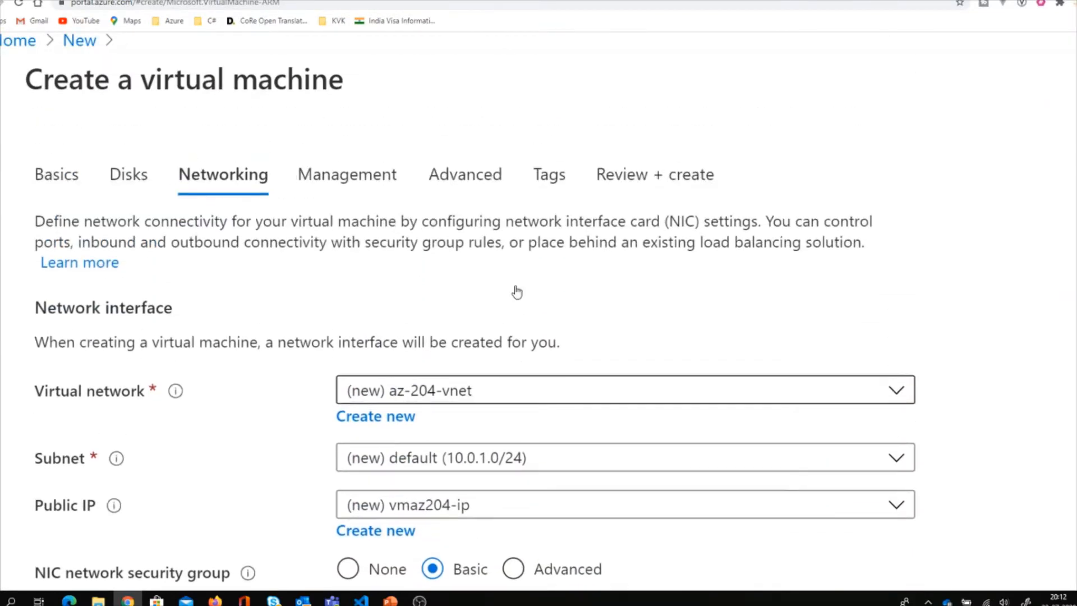
scroll(516, 291, "down", 8)
scroll(516, 291, "down", 2)
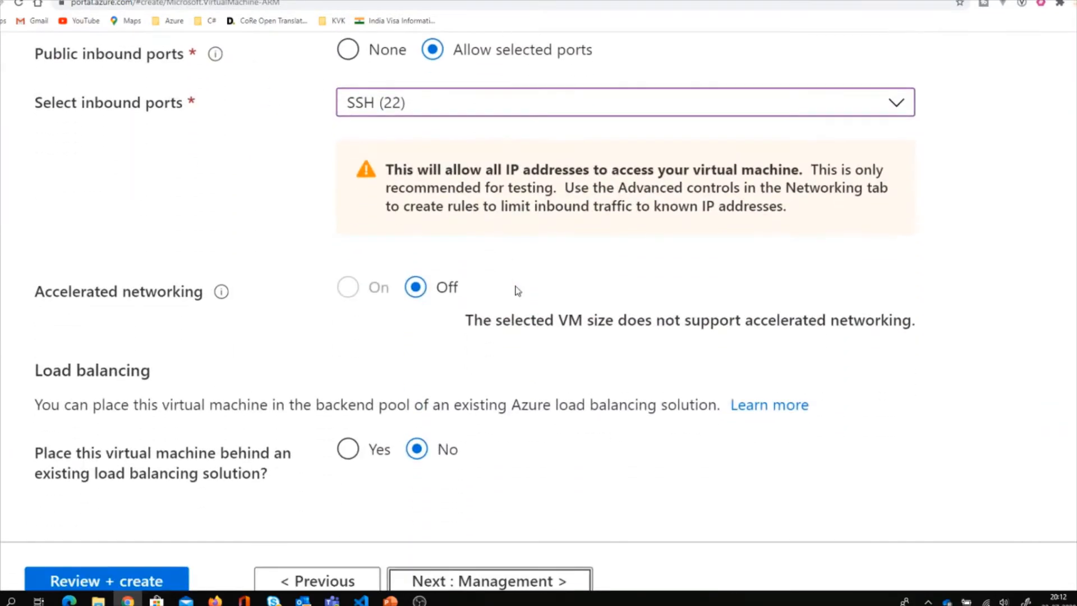
scroll(517, 291, "up", 2)
scroll(517, 290, "up", 4)
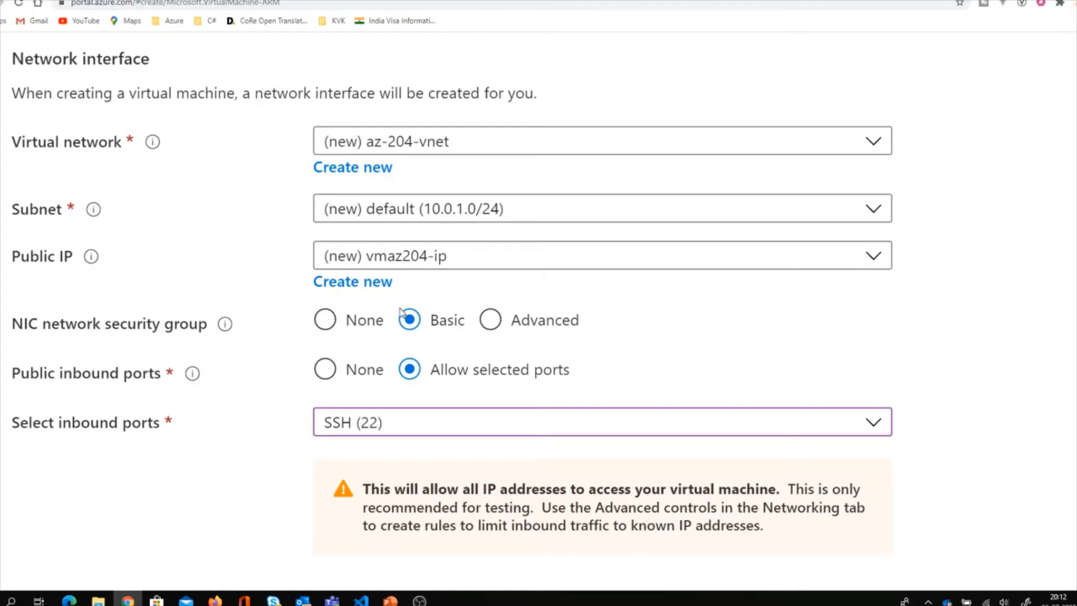
scroll(262, 396, "down", 2)
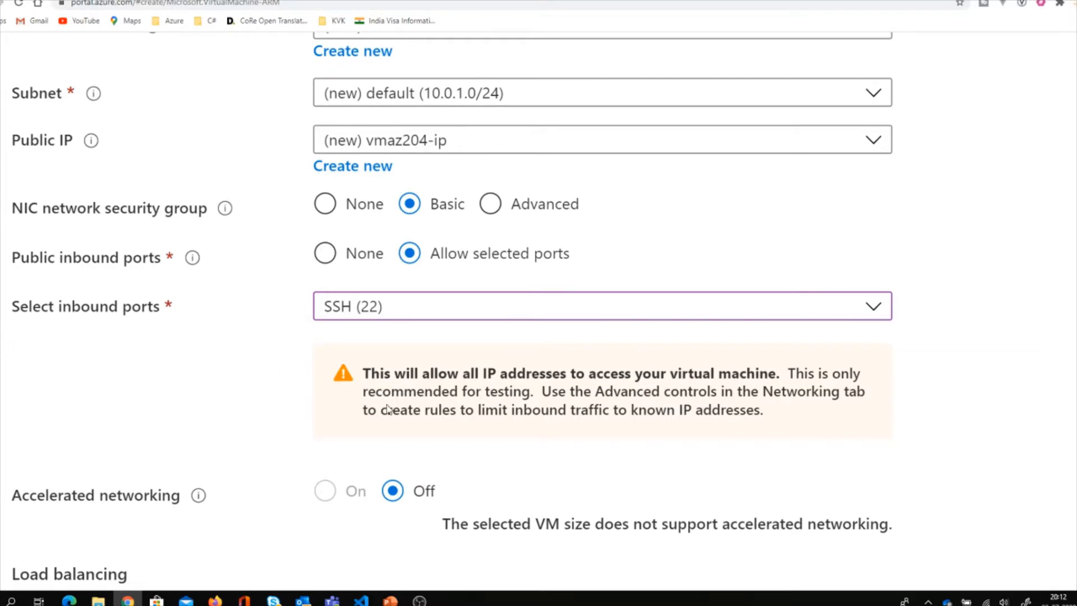
scroll(473, 428, "down", 5)
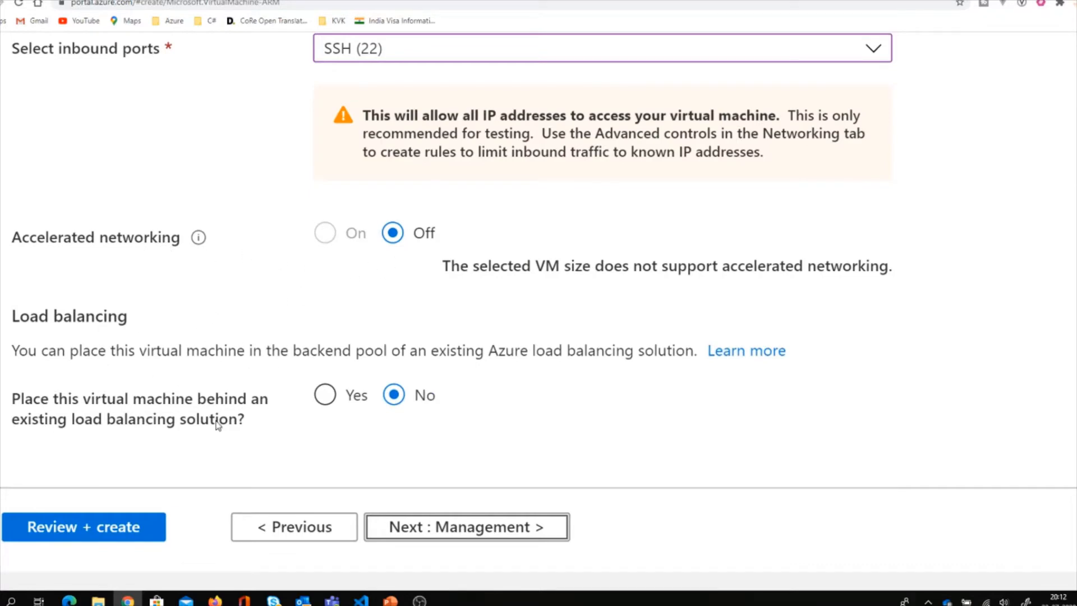
Go to the Management tab and review its default settings.
left_click(479, 527)
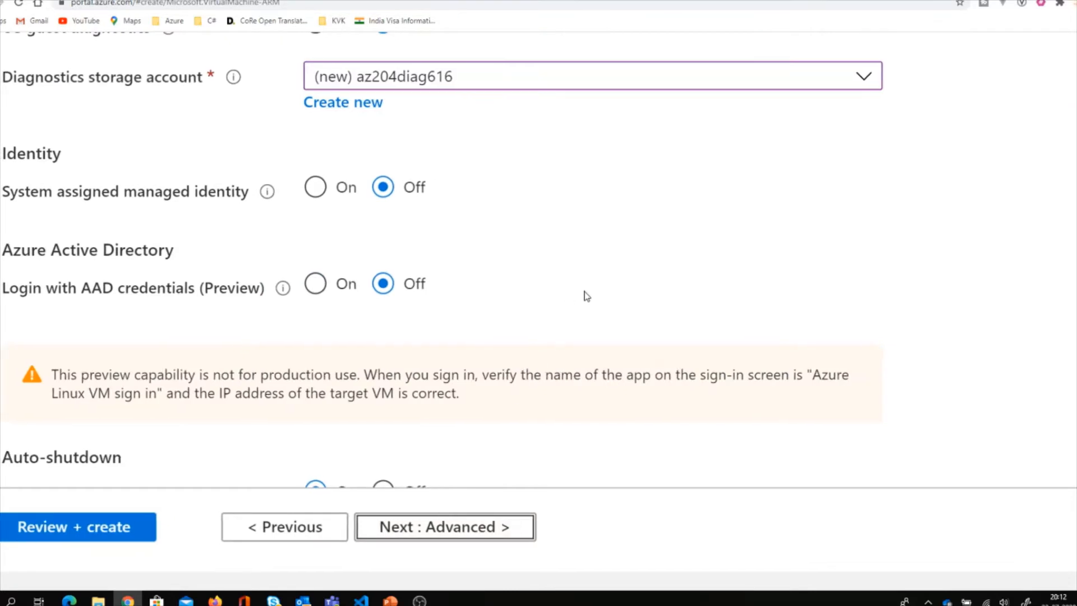
scroll(586, 296, "up", 5)
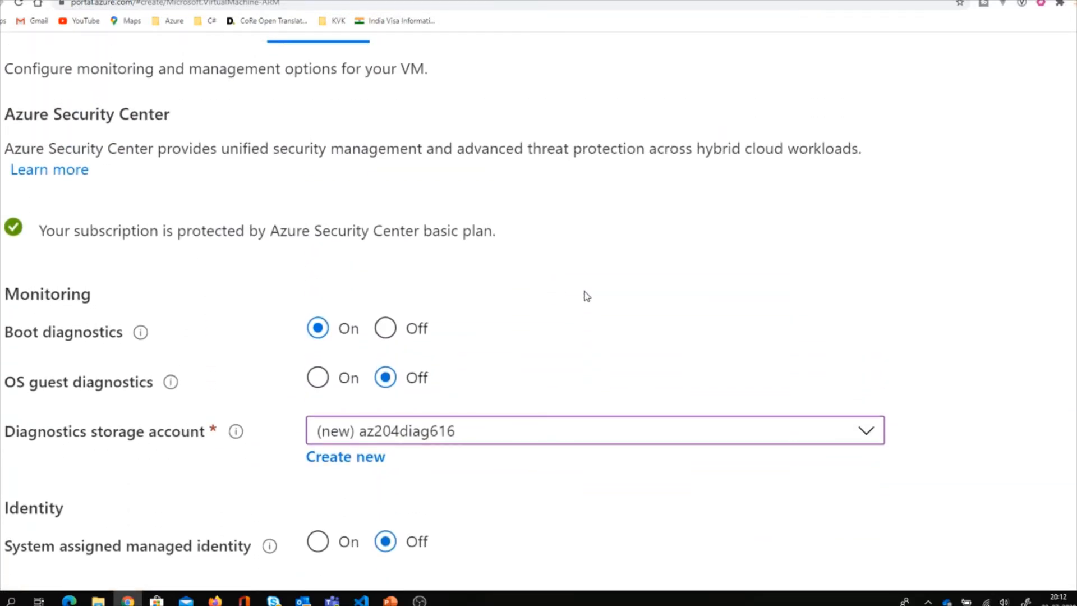
scroll(587, 296, "down", 2)
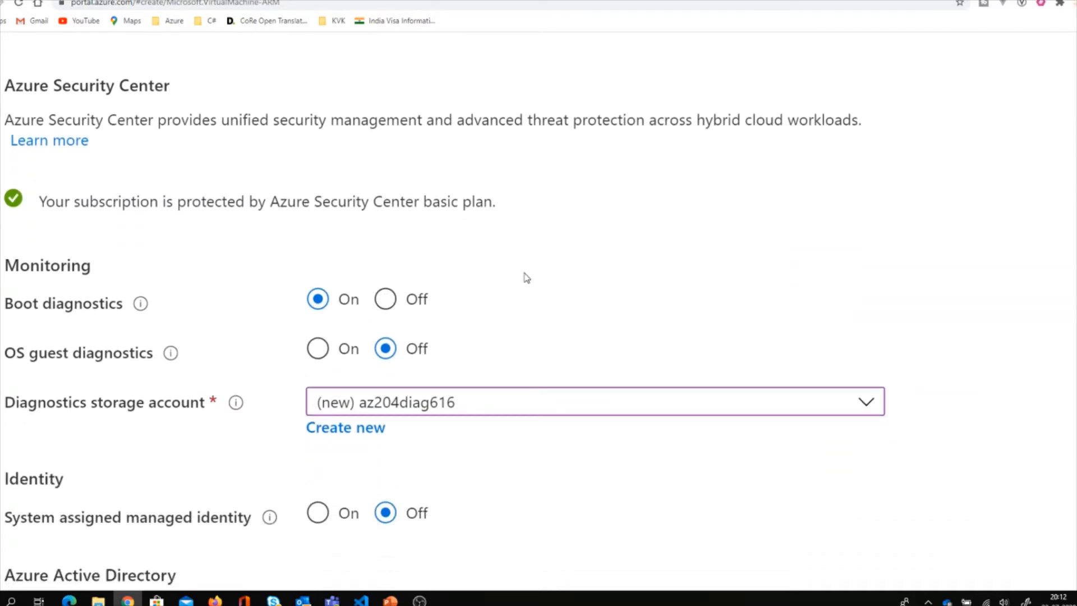
scroll(526, 277, "down", 4)
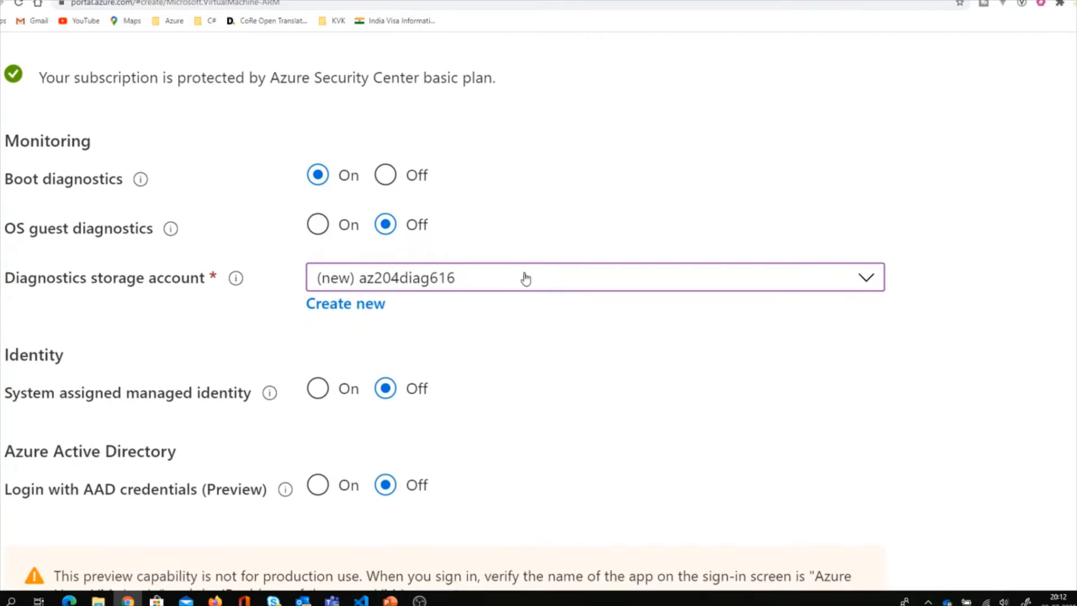
scroll(525, 277, "down", 5)
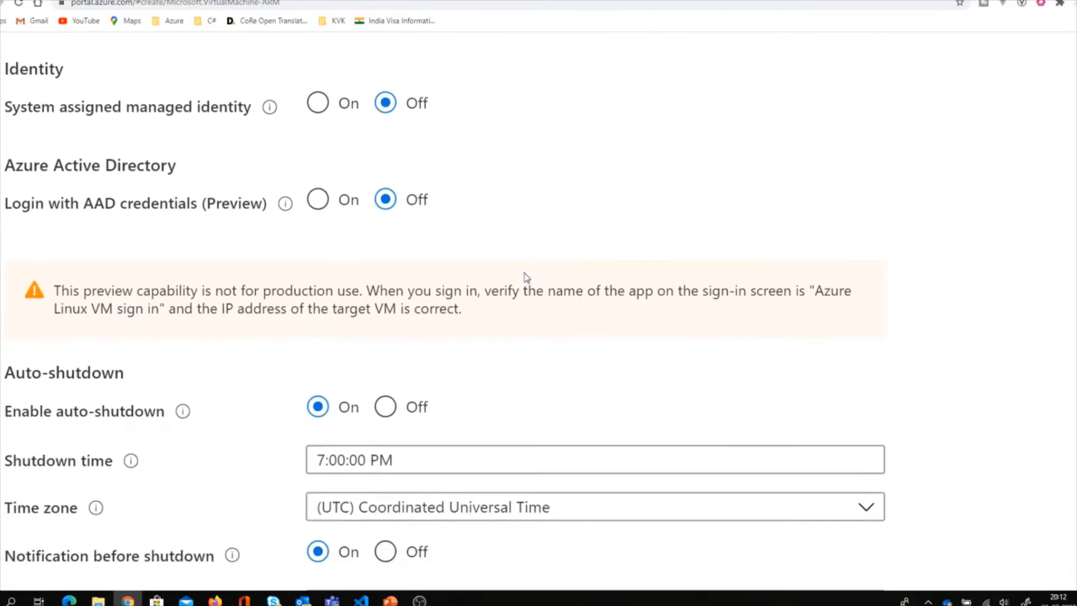
scroll(526, 277, "down", 2)
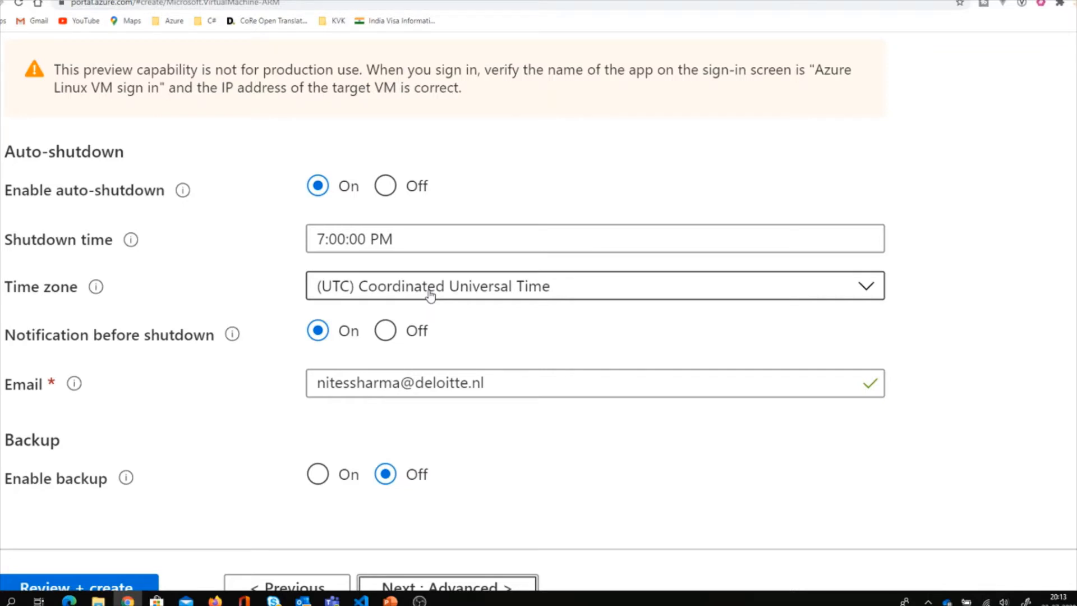
scroll(430, 294, "down", 1)
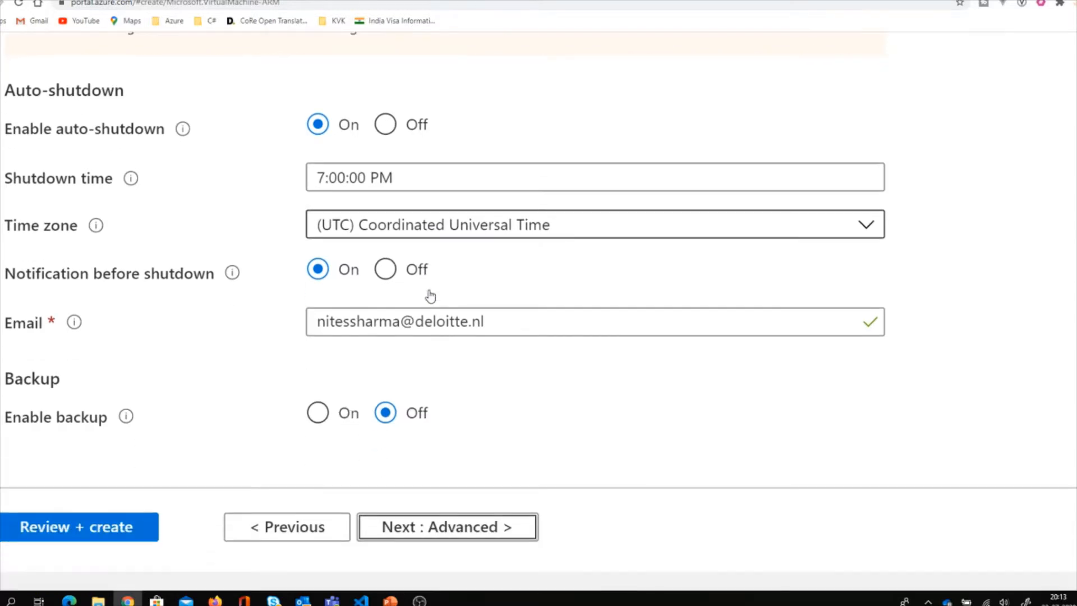
Move to the Advanced tab and check that the Host group list is empty.
left_click(445, 539)
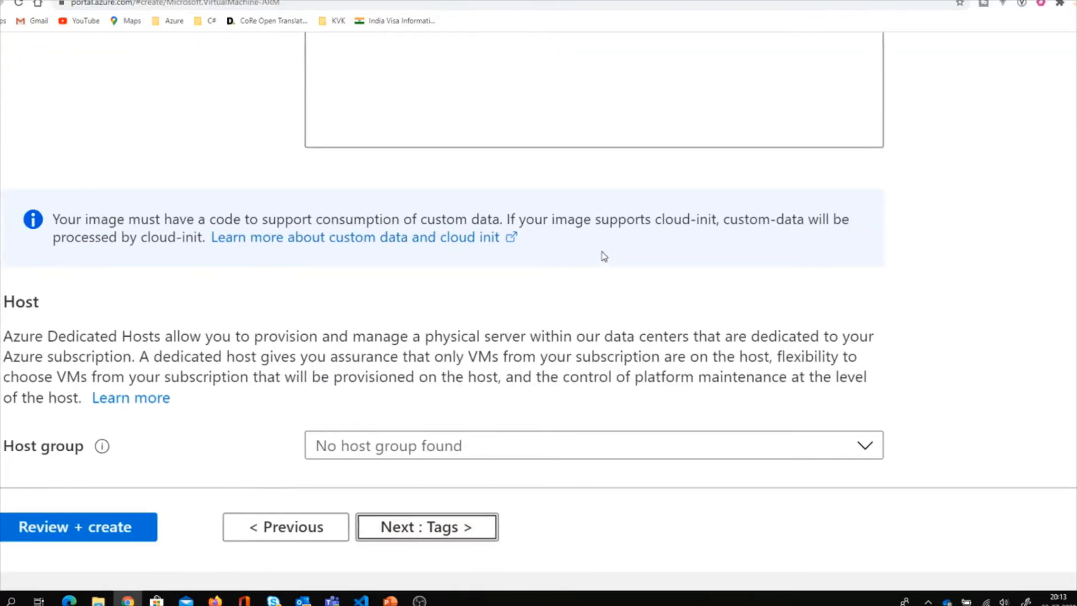
scroll(601, 254, "up", 4)
scroll(601, 251, "up", 5)
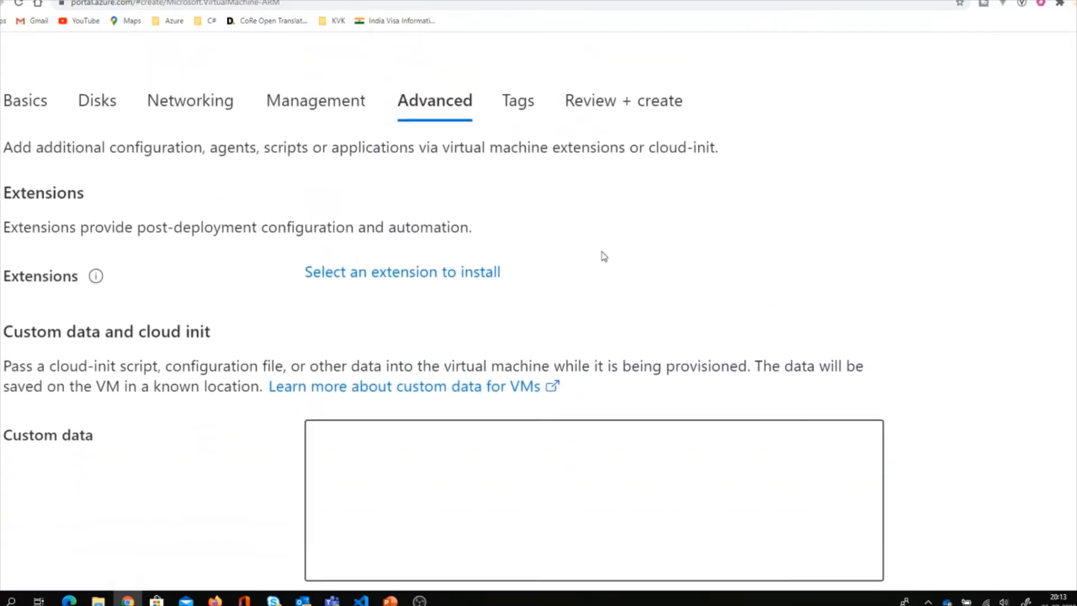
scroll(602, 254, "down", 1)
scroll(603, 256, "down", 8)
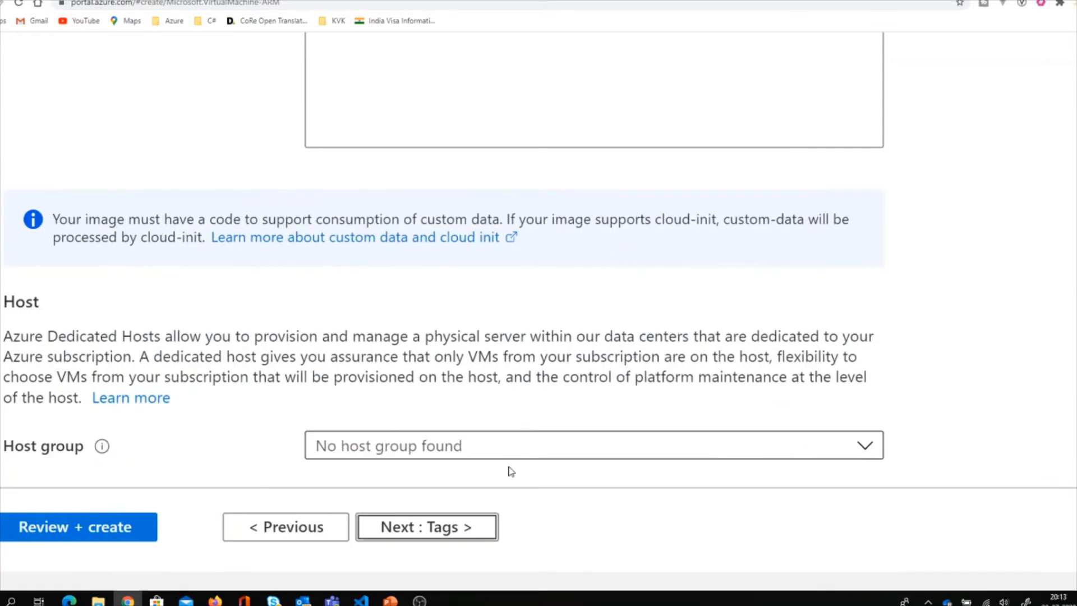
left_click(456, 460)
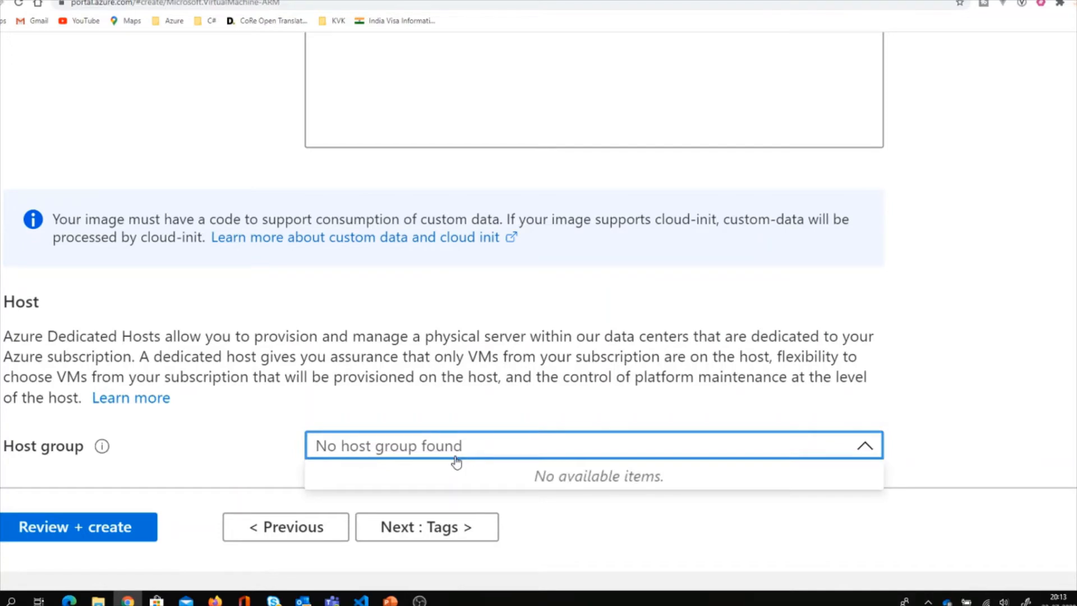
left_click(456, 459)
Skip Tags, pass Review + create validation, and submit the Standard B1ms Ubuntu VM in az-204.
left_click(424, 527)
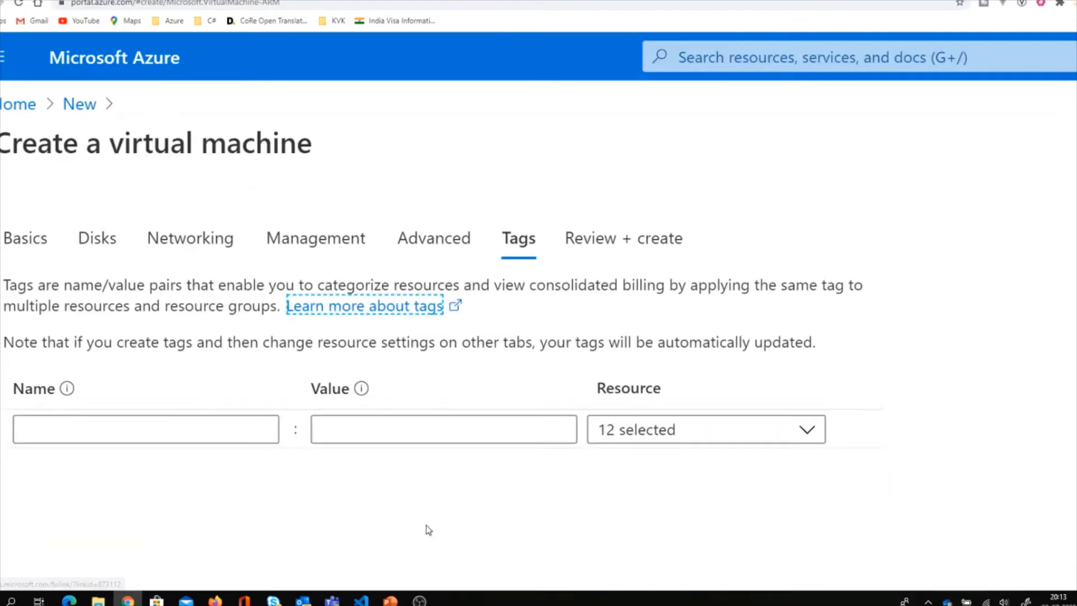
scroll(443, 337, "down", 8)
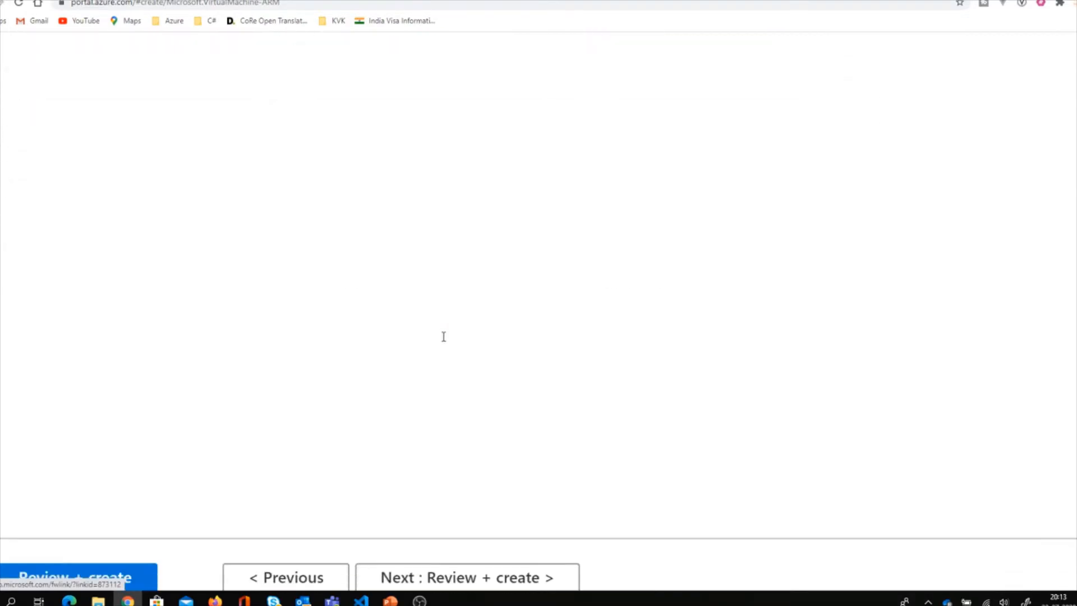
left_click(456, 536)
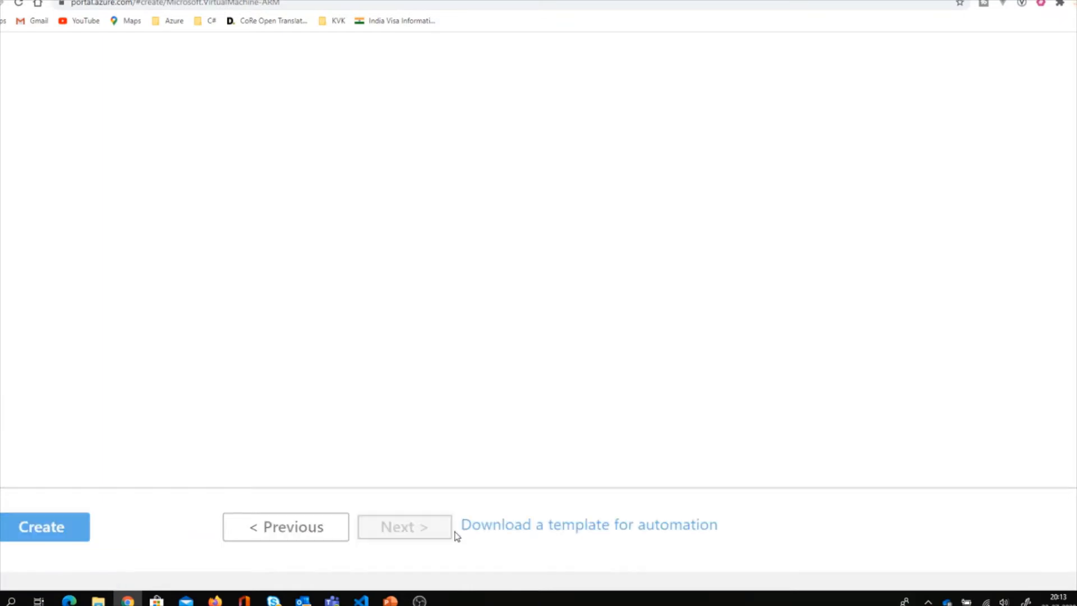
scroll(568, 273, "up", 10)
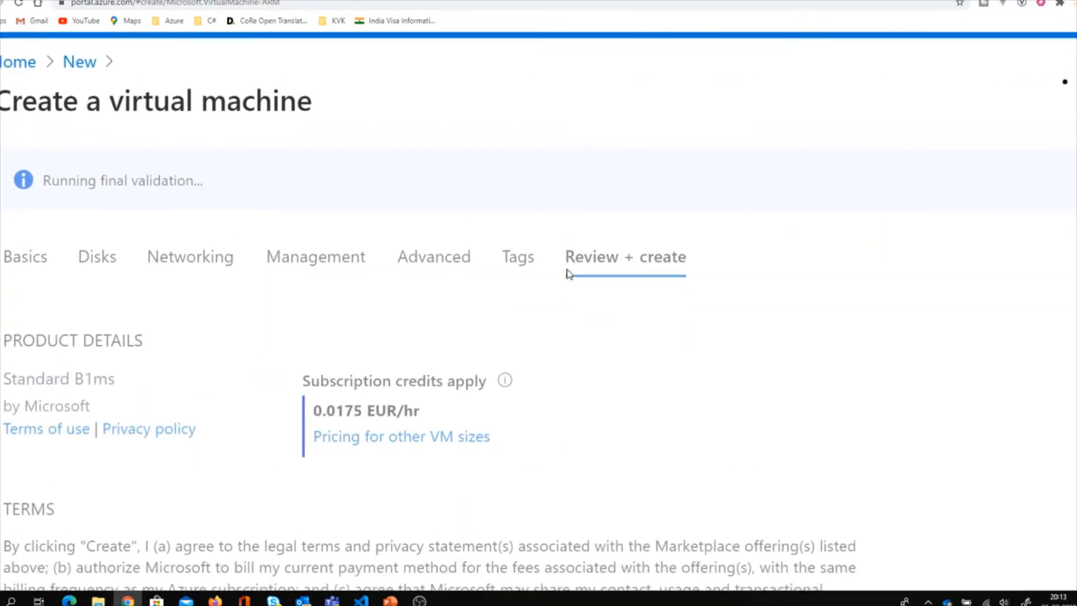
scroll(567, 273, "down", 3)
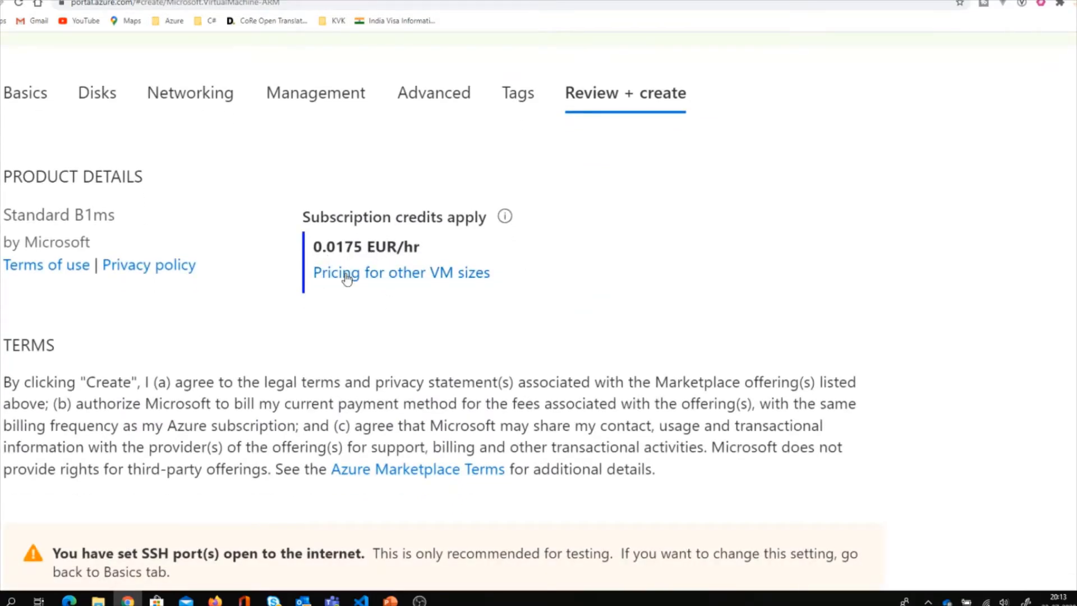
scroll(417, 413, "down", 7)
scroll(416, 414, "up", 10)
scroll(416, 413, "down", 15)
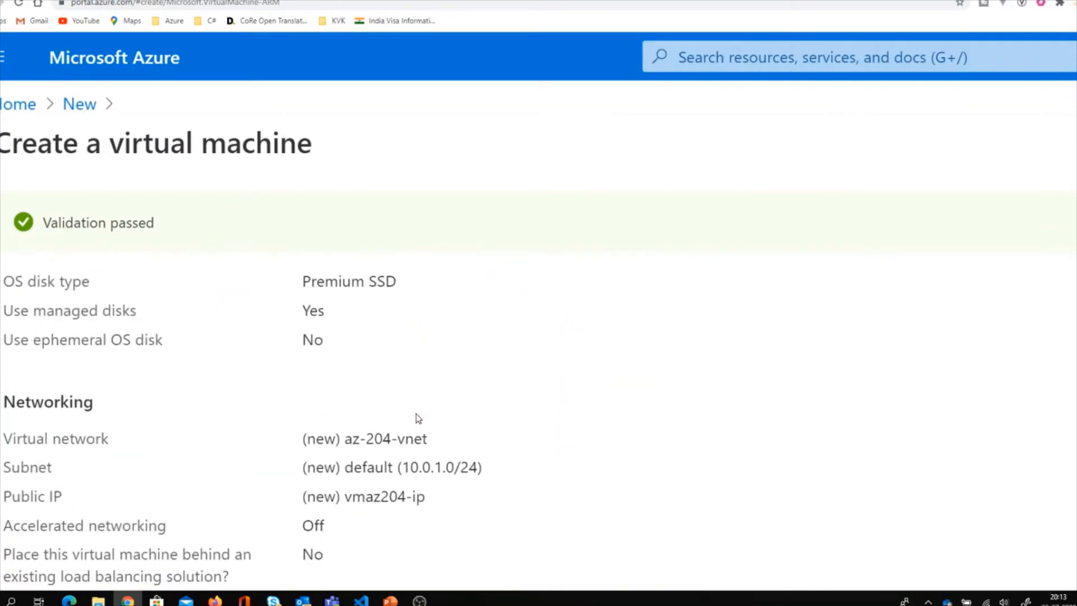
scroll(418, 419, "down", 3)
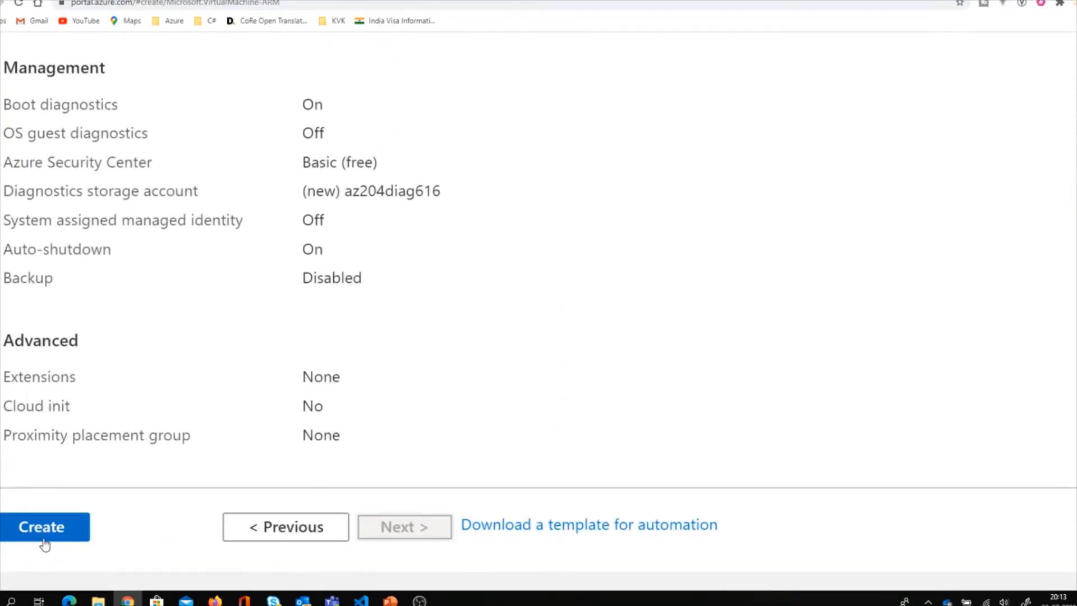
left_click(45, 544)
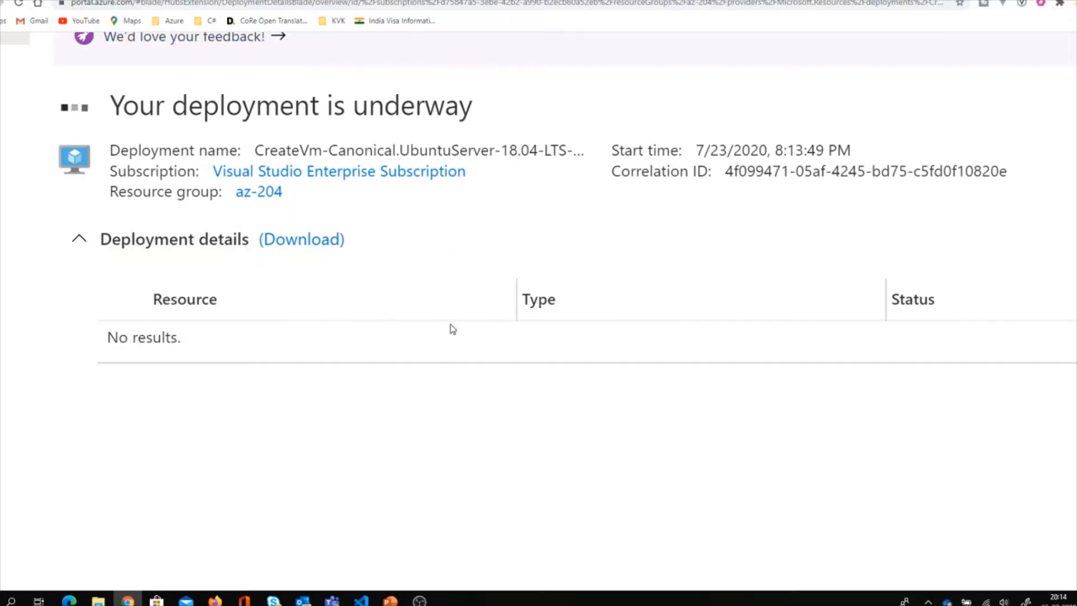
Switch to the AZ-203.01_01 PowerPoint presentation while the VM deployment runs.
mouse_move(391, 600)
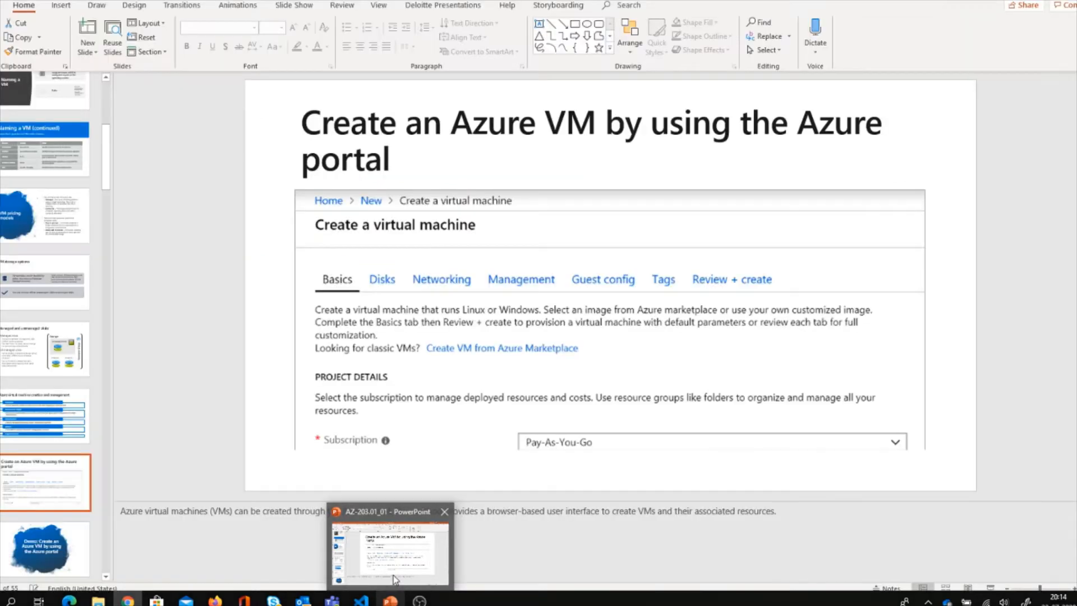
left_click(393, 574)
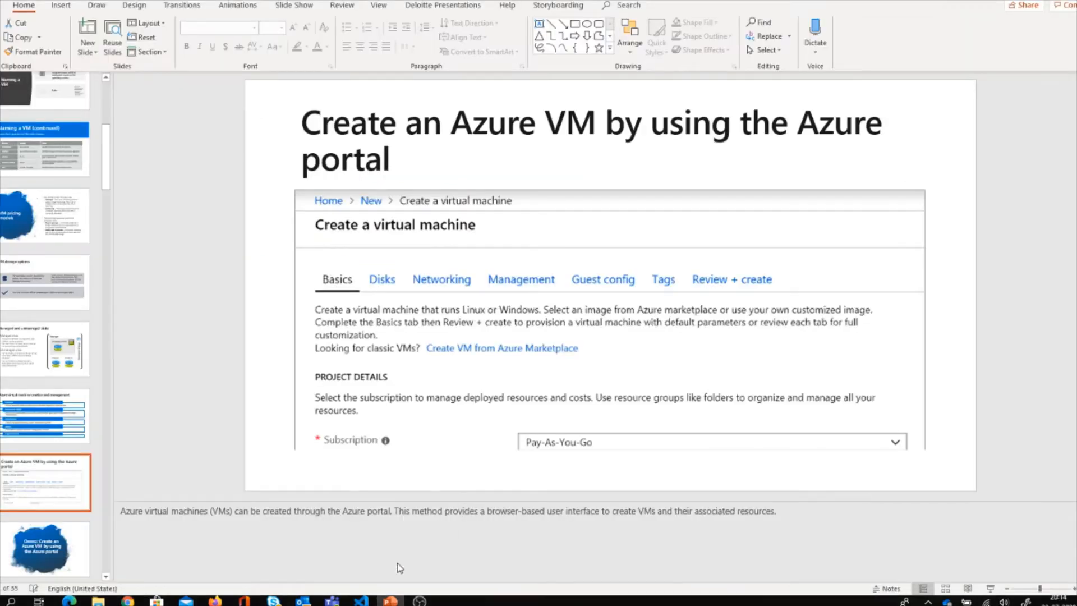